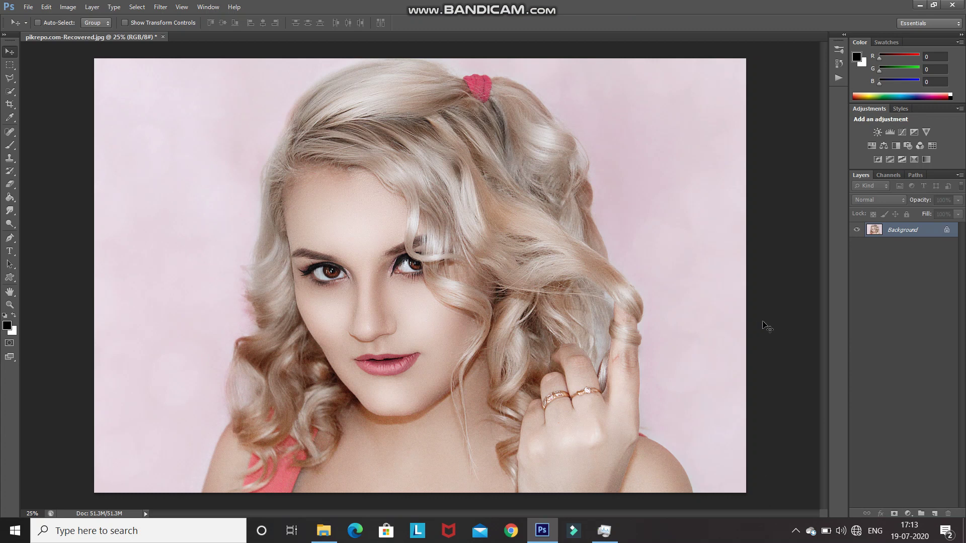
Duplicate the portrait onto Layer 1 with Ctrl+J and hide the original Background layer.
key("ctrl+j")
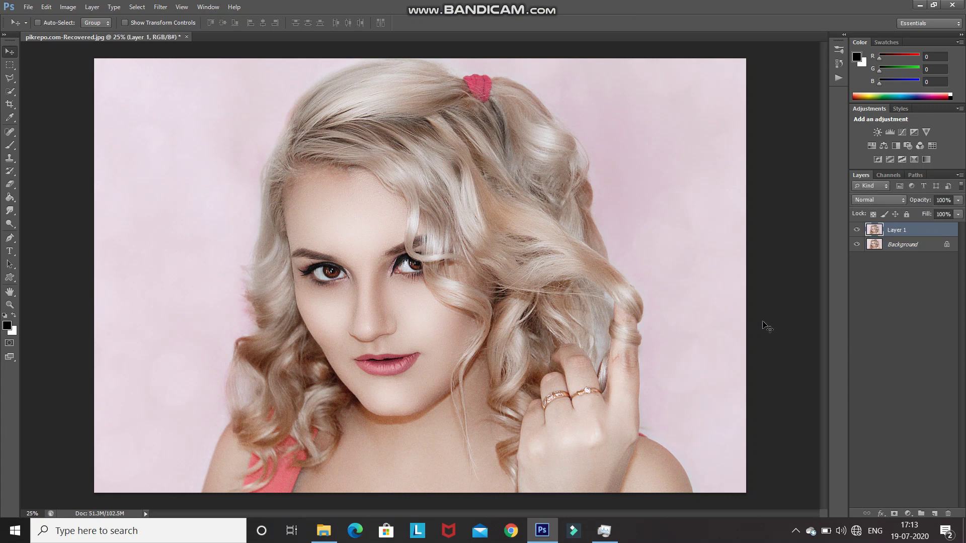
left_click(857, 245)
left_click(12, 97)
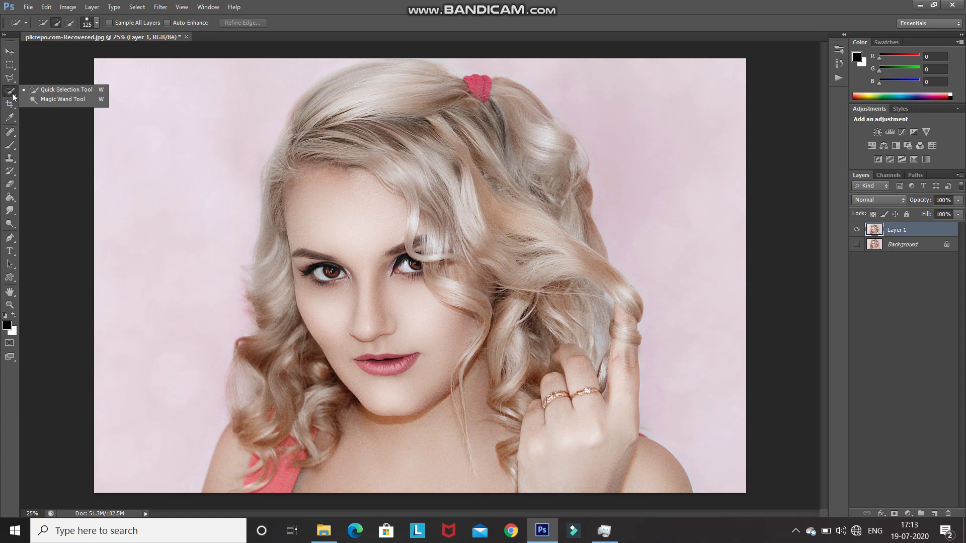
Quick-select the woman and her hair at brush size 300, subtracting the excess above her head.
left_click(32, 92)
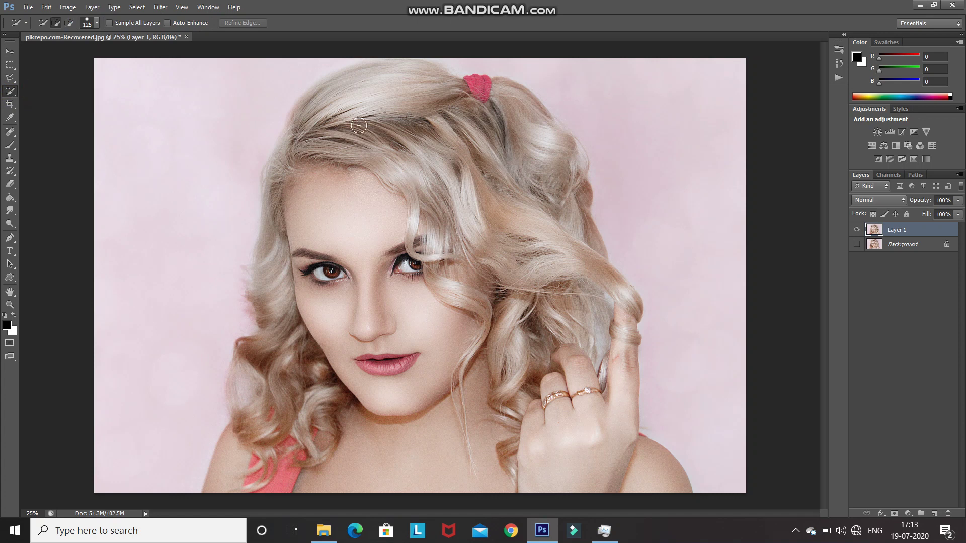
key("bracketright")
key("bracketright")
key("bracketright")
key("bracketright")
left_click(457, 247)
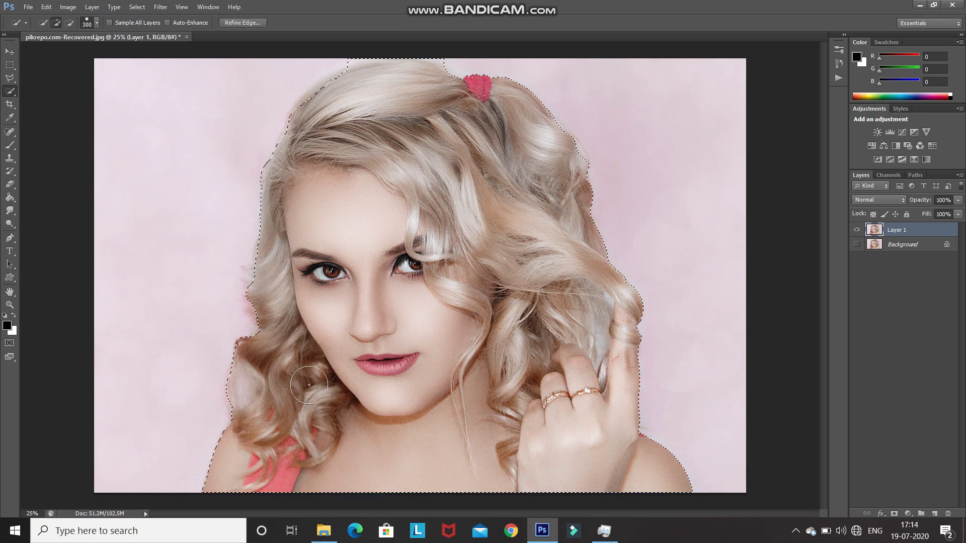
left_click(70, 22)
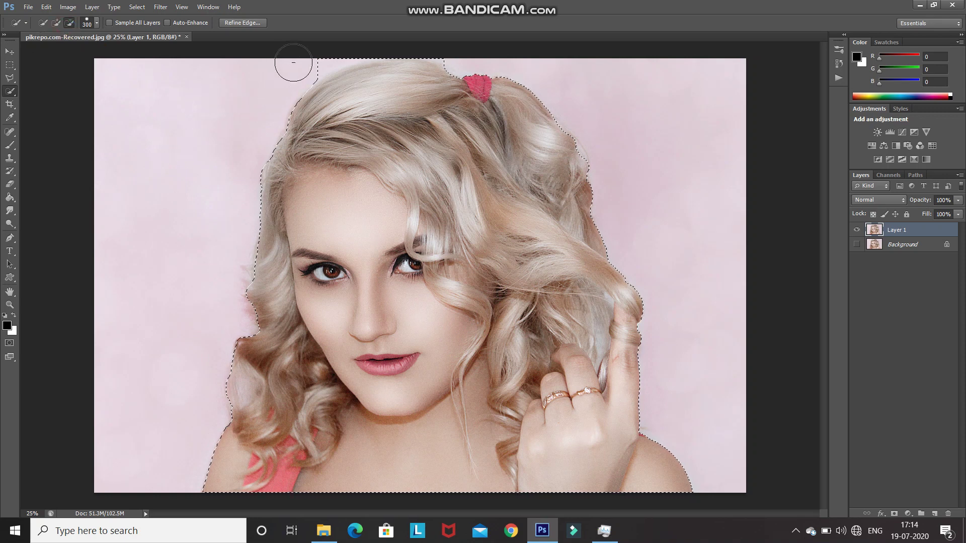
mouse_move(313, 54)
left_mouse_down()
mouse_move(393, 38)
mouse_move(439, 54)
left_mouse_up()
left_click(56, 22)
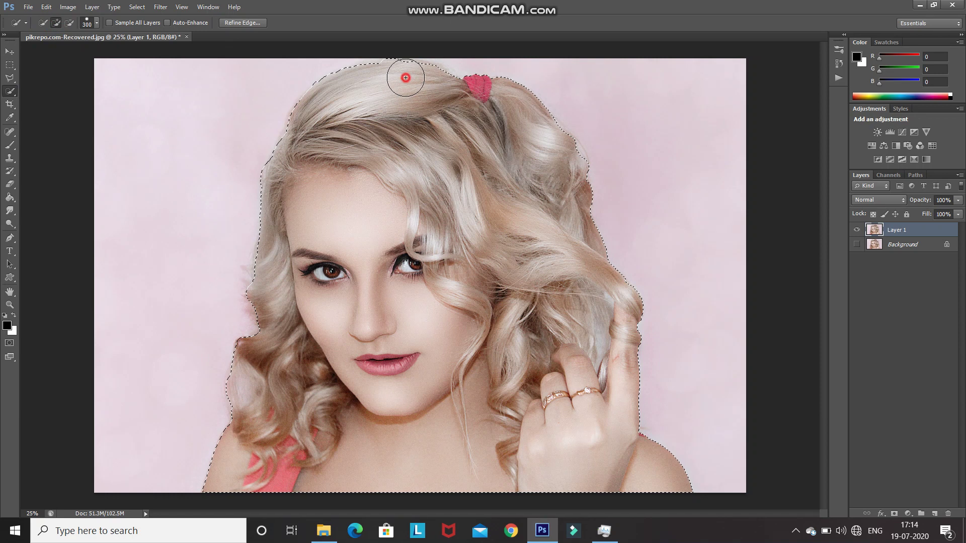
left_click(226, 24)
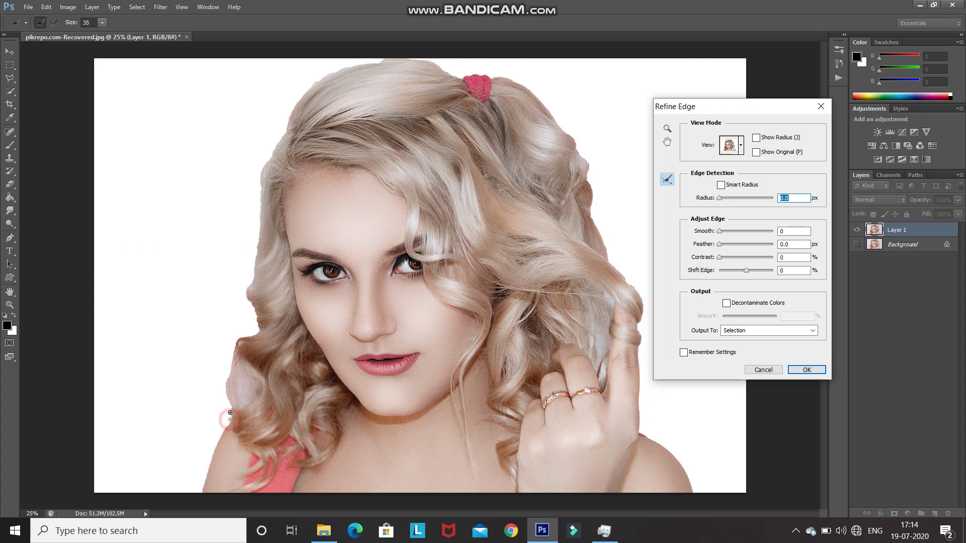
Refine the left hair edge, mask Layer 1 to the woman and apply the mask permanently.
left_click_drag(229, 367, 279, 132)
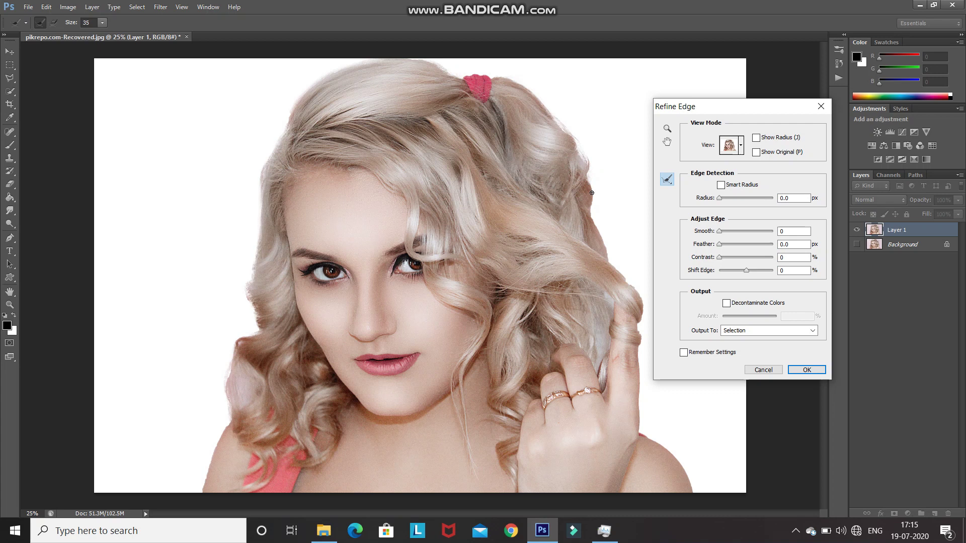
left_click(803, 370)
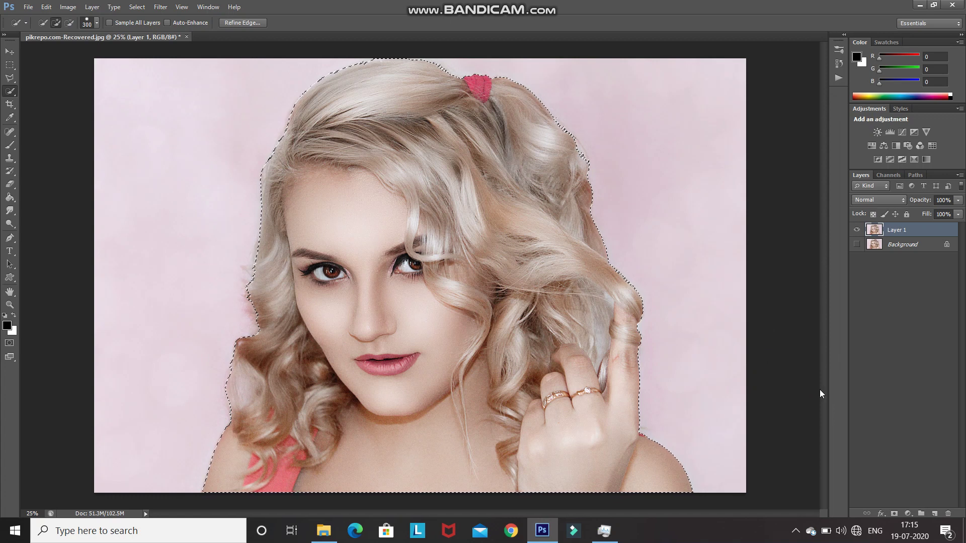
left_click(895, 513)
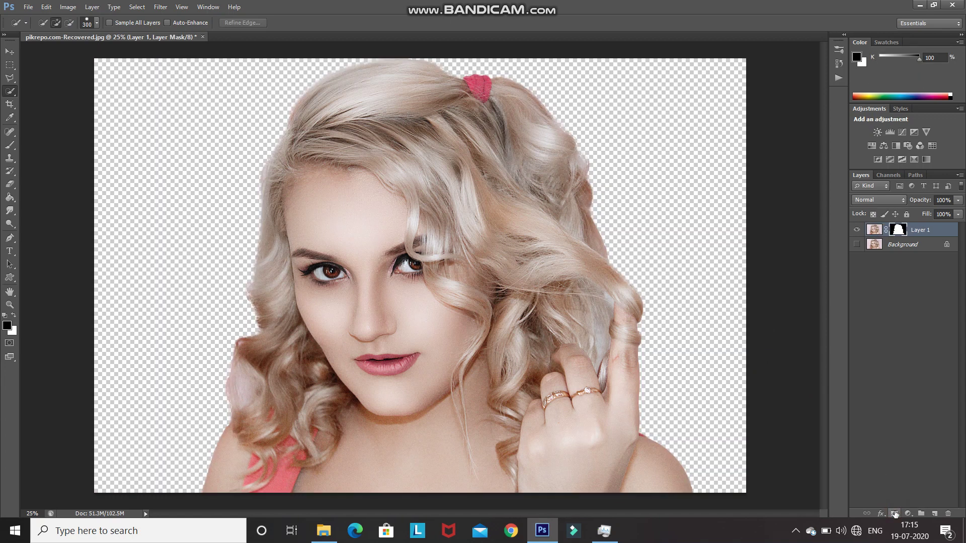
right_click(896, 231)
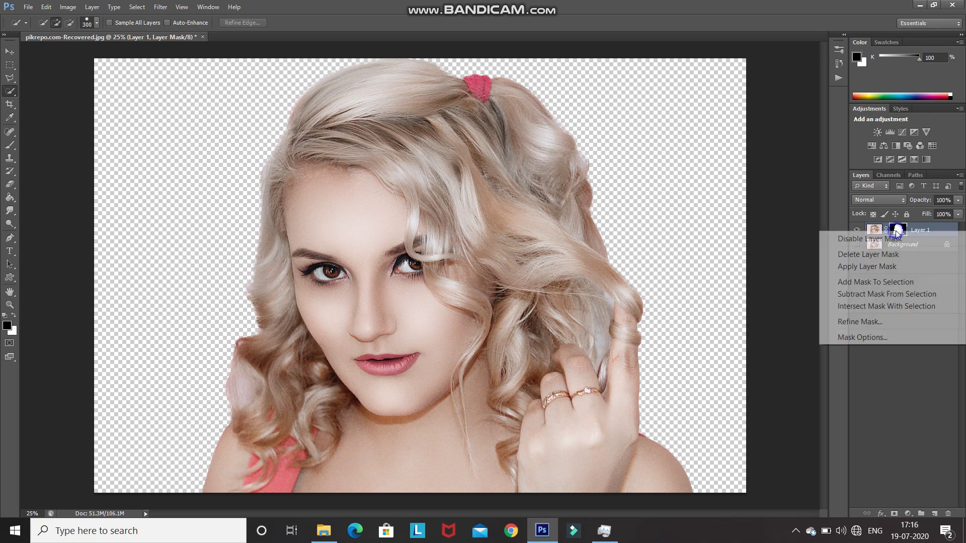
left_click(862, 268)
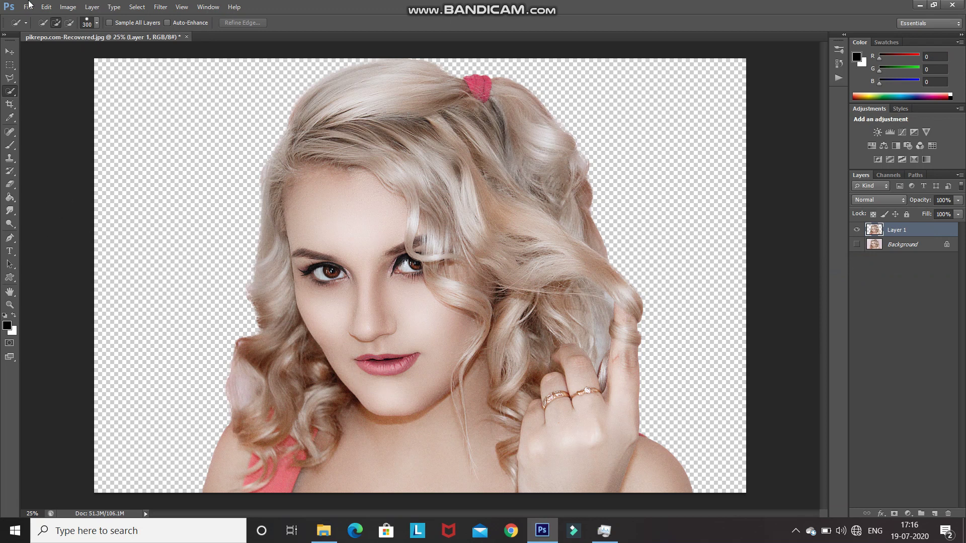
left_click(28, 9)
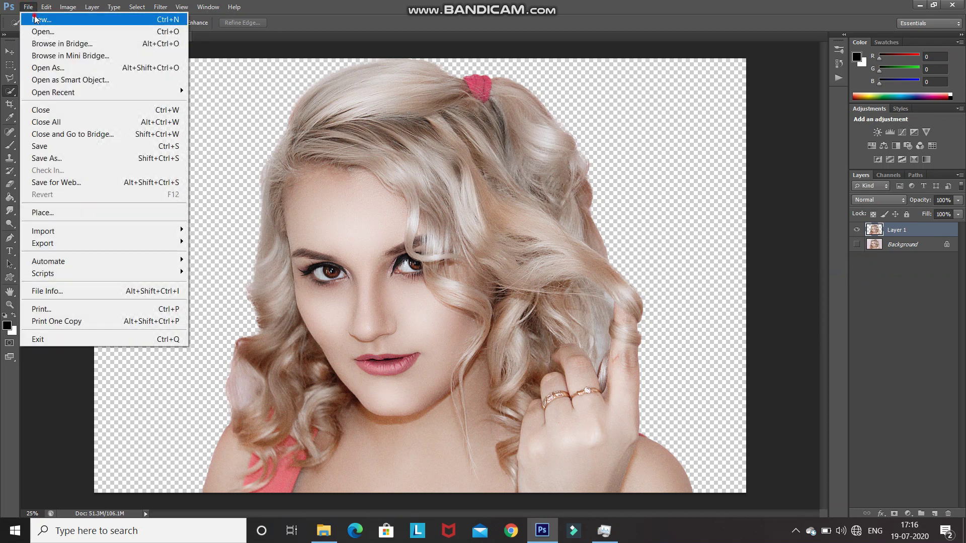
Make a new document 1920 × 1080 pixels at 200 ppi with a white background.
key("Escape")
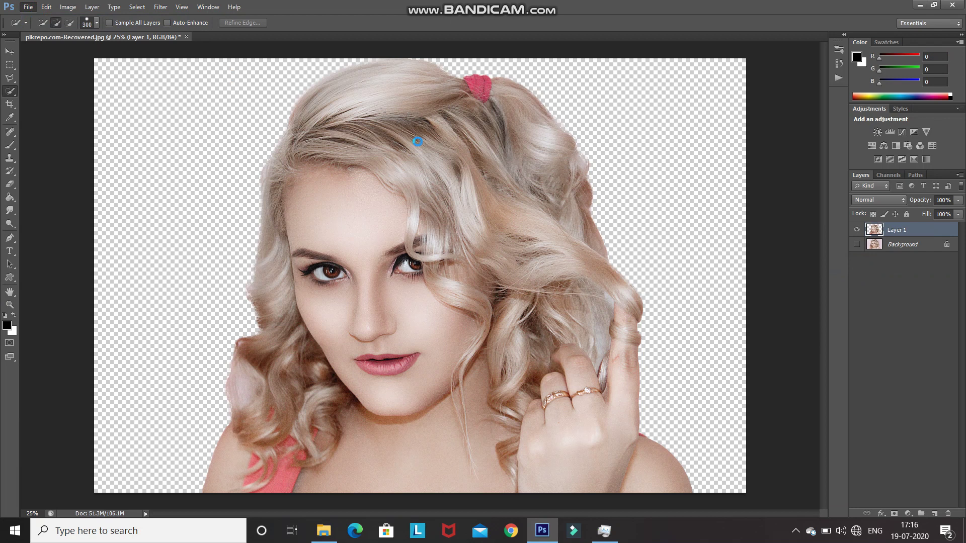
type("12")
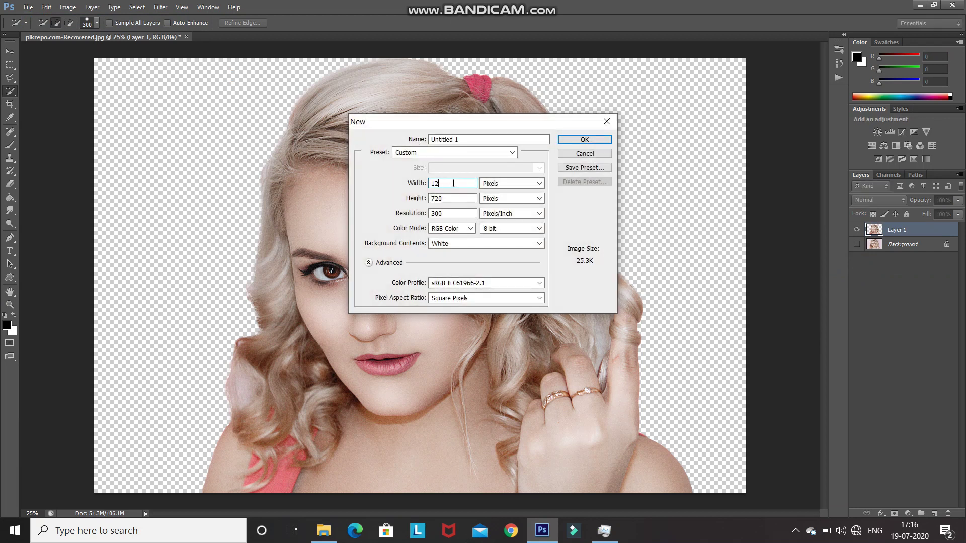
type("920")
left_click(447, 198)
double_click(447, 197)
type("1081")
key("BackSpace")
type("0")
double_click(436, 213)
type("200")
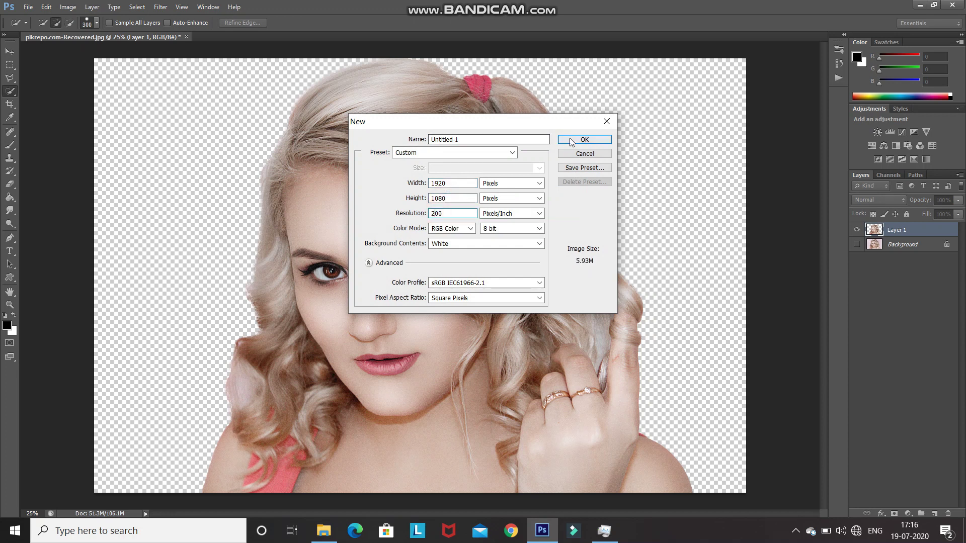
left_click(569, 139)
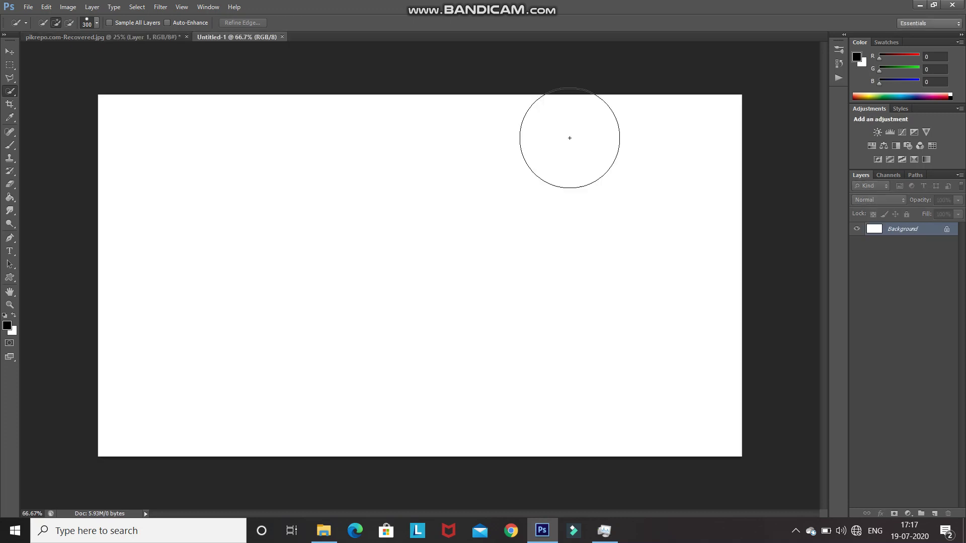
Drag the cut-out woman from the portrait document into the Untitled-1 canvas.
left_click(91, 39)
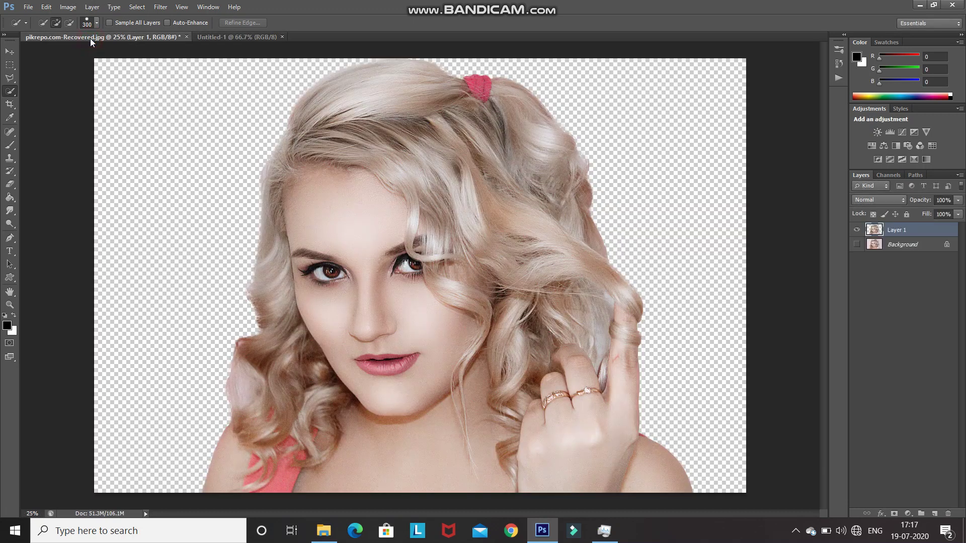
left_click(9, 51)
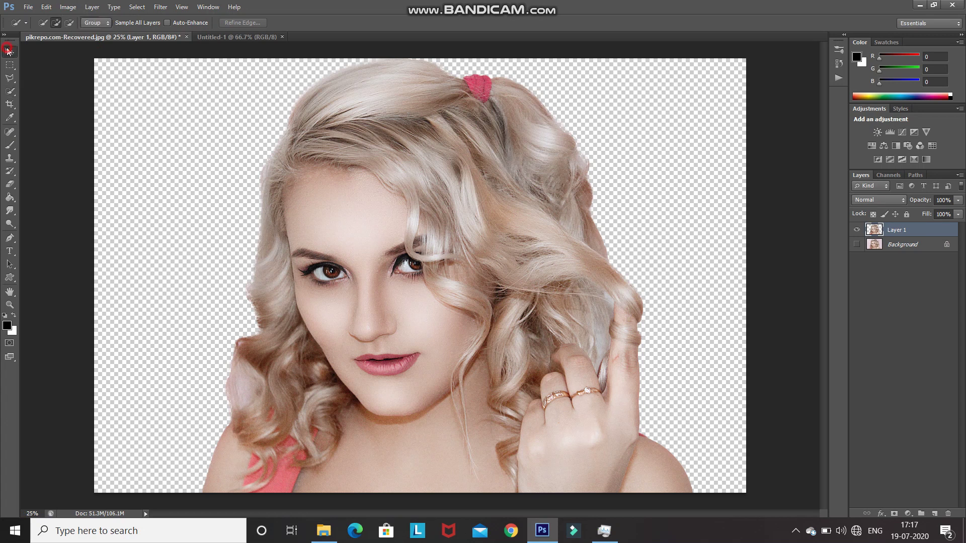
left_click(331, 318)
left_click_drag(335, 322, 430, 293)
left_click(226, 38)
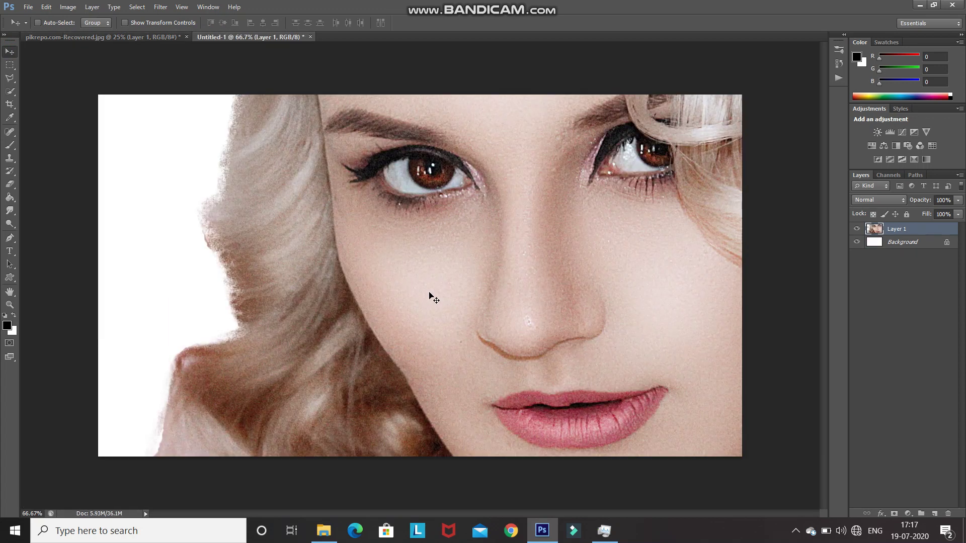
Free-transform the woman down to about half size so she fills the canvas height.
key("ctrl+t")
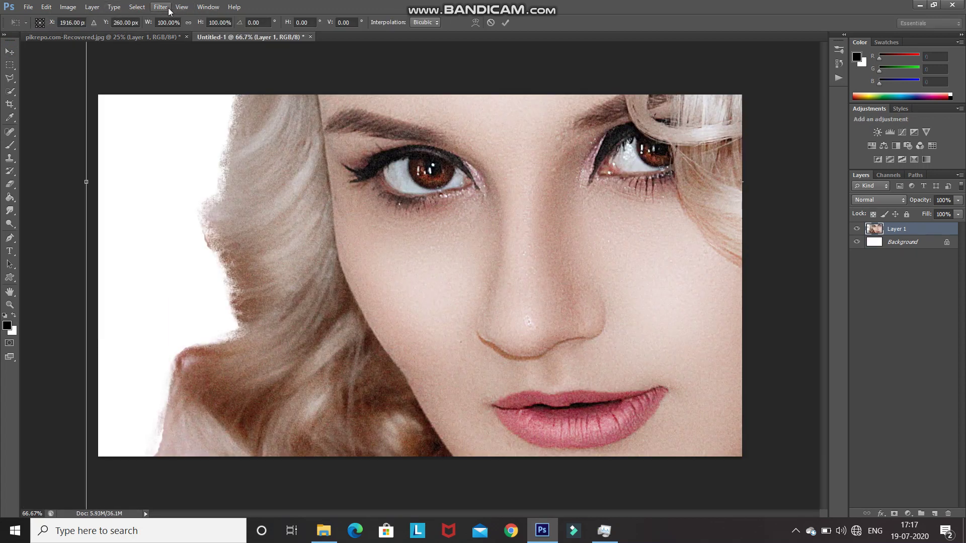
left_click(181, 8)
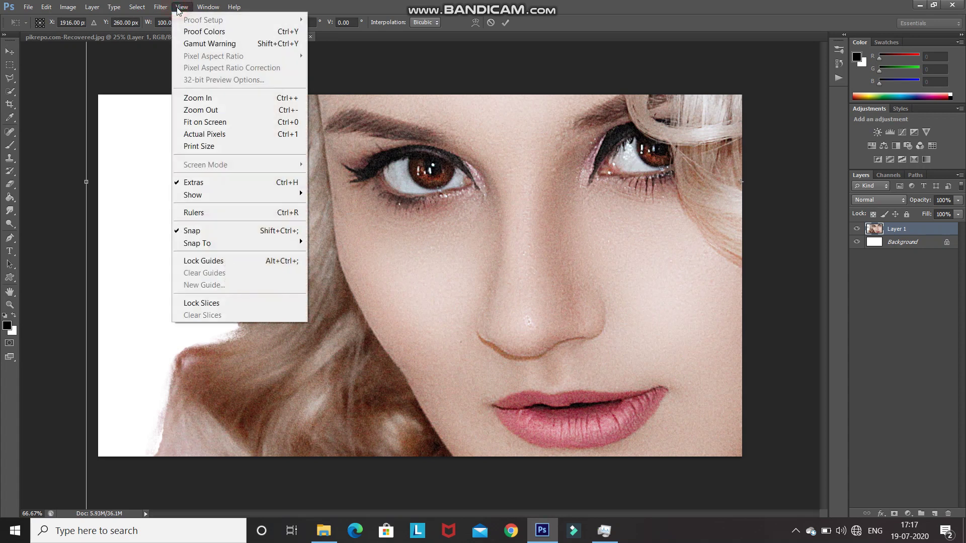
left_click(203, 123)
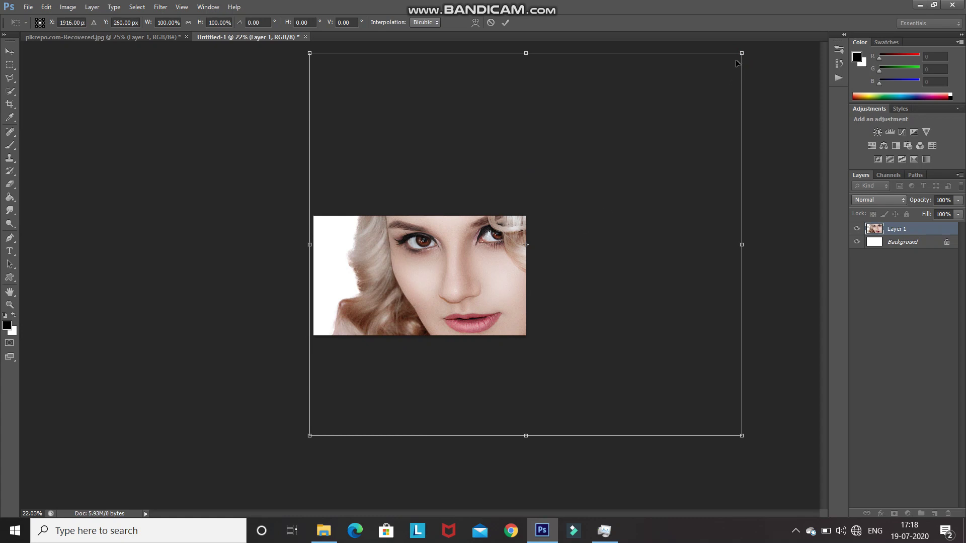
left_click_drag(742, 54, 496, 248)
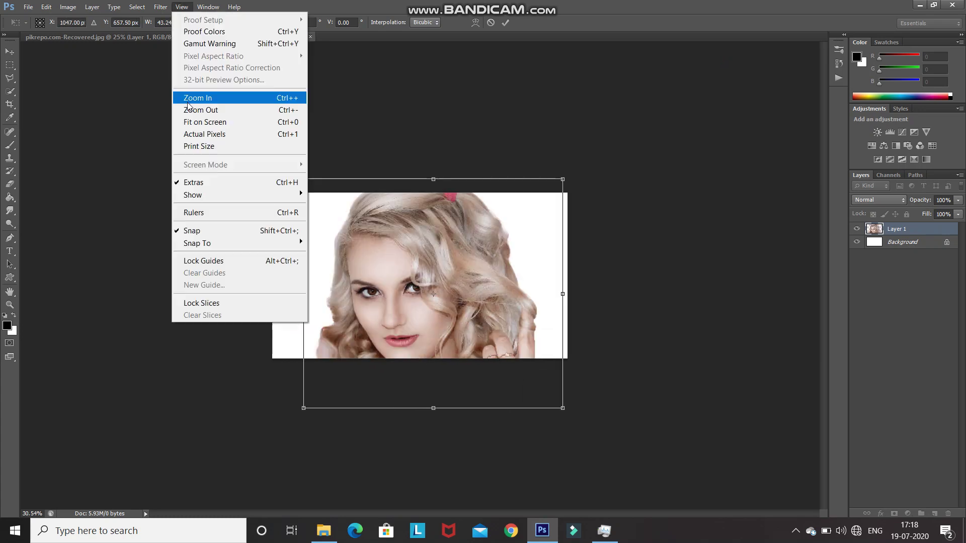
left_click(196, 123)
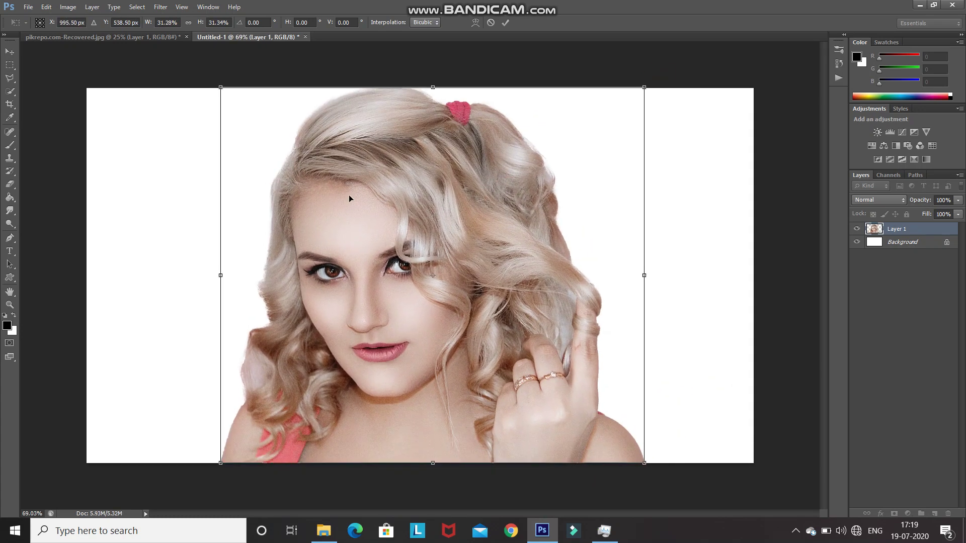
left_click(508, 22)
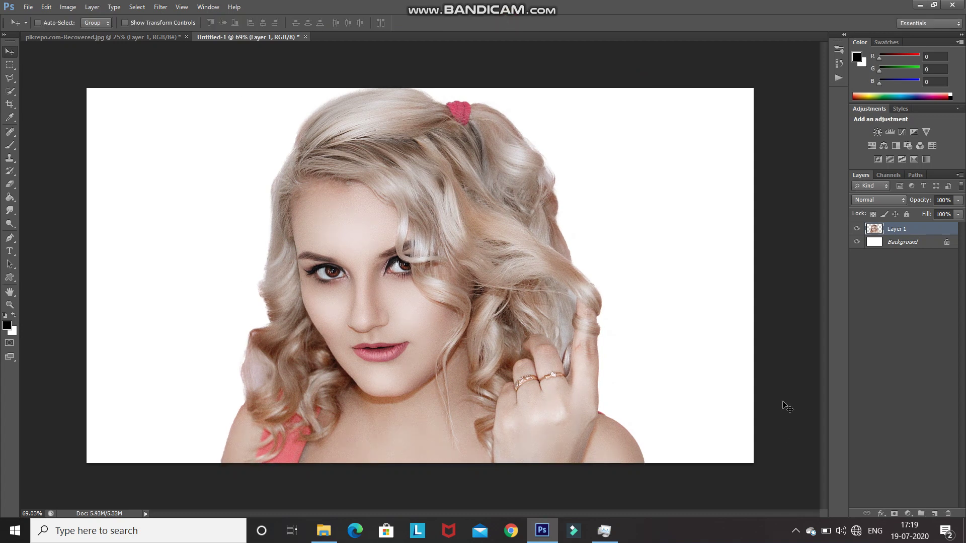
left_click(903, 244)
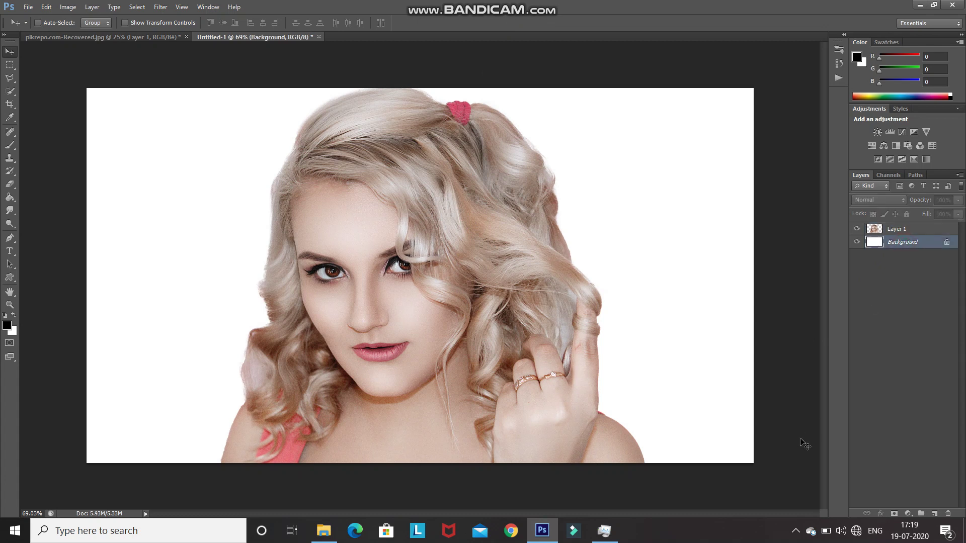
Add a gradient fill layer, changing the black-to-white preset's dark stop to teal 004151.
left_click(908, 514)
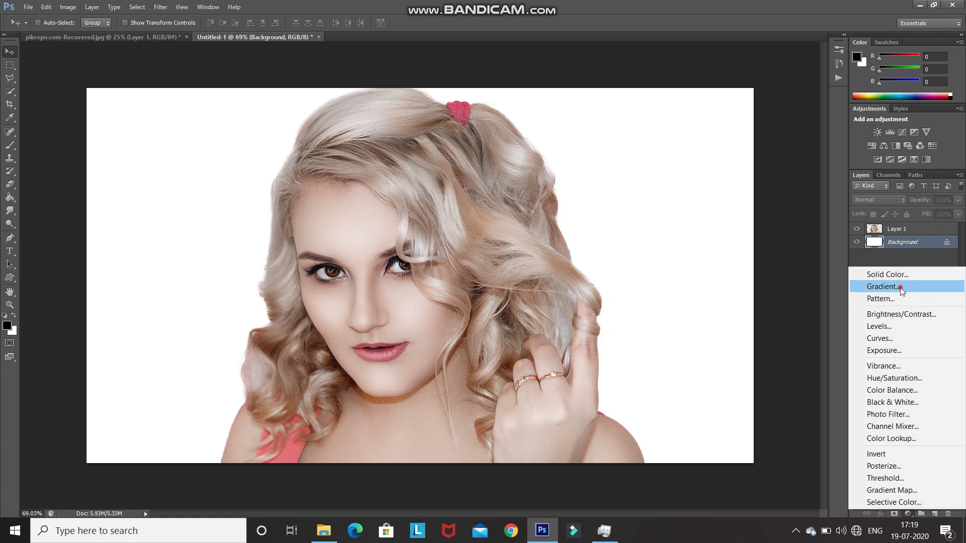
left_click(900, 288)
left_click(769, 172)
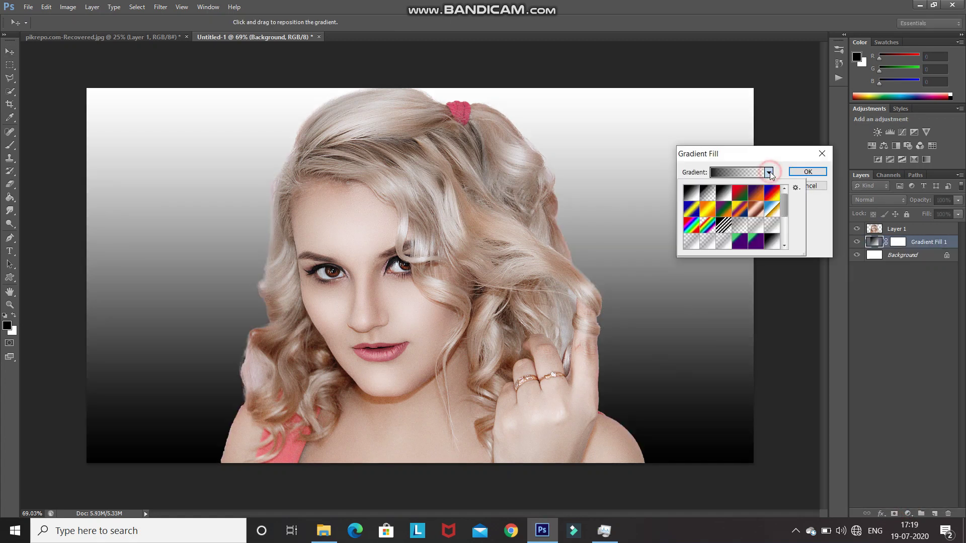
double_click(724, 195)
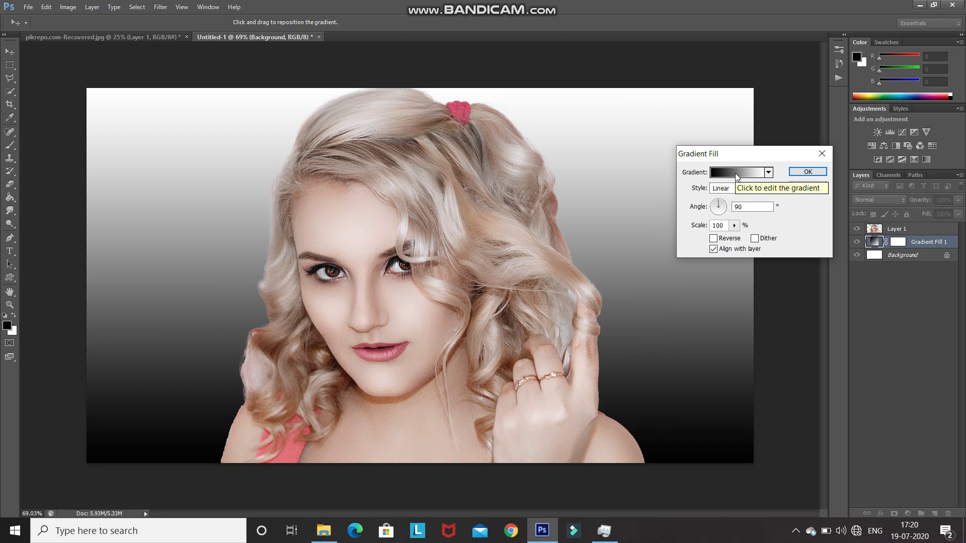
left_click(735, 174)
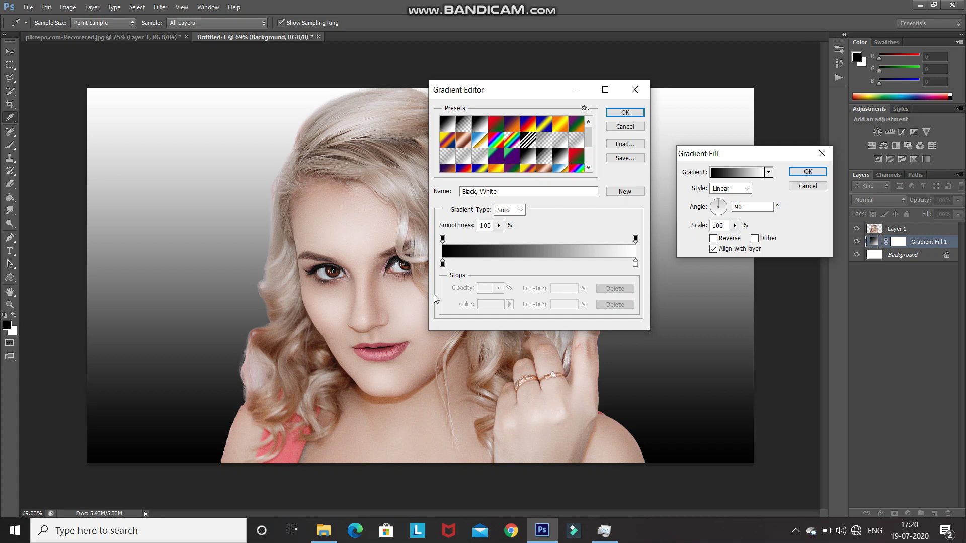
double_click(443, 264)
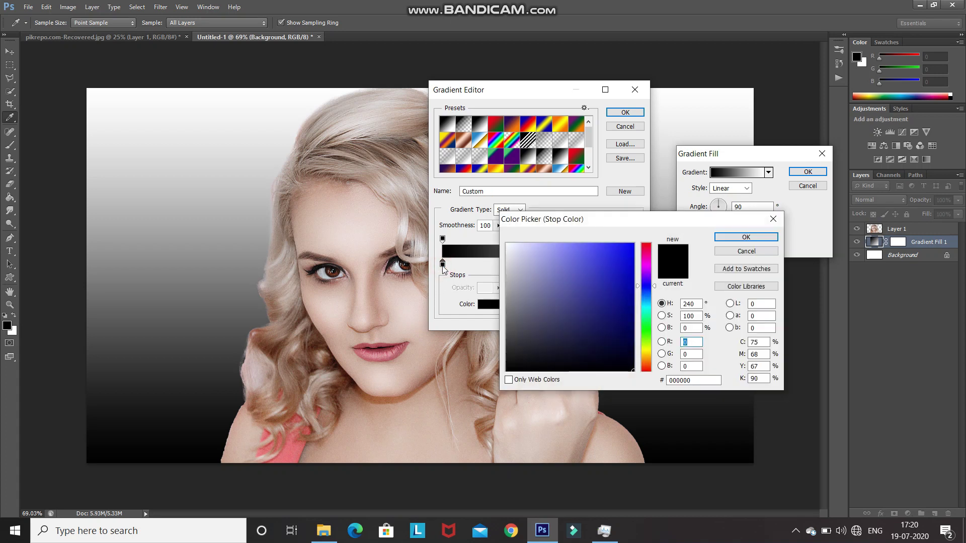
left_click(694, 381)
type("004151")
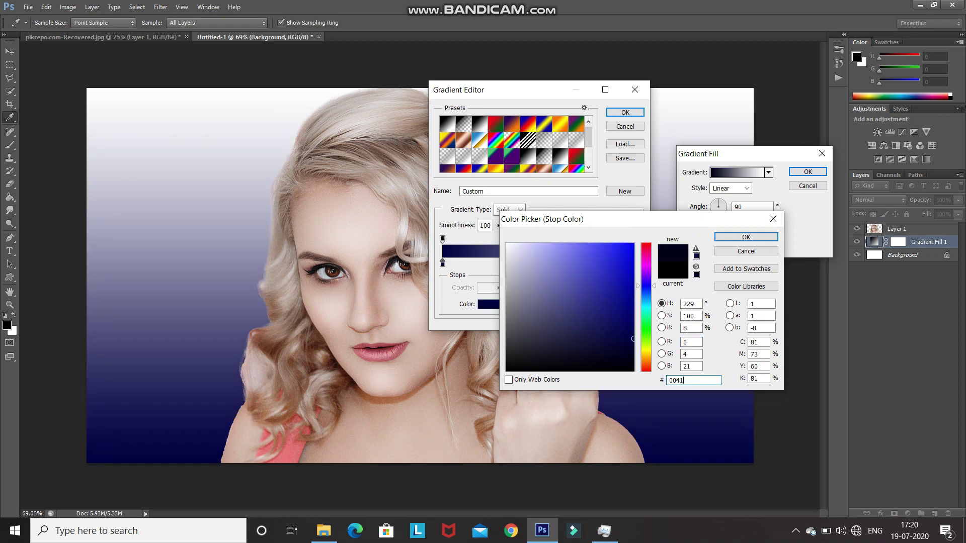
left_click(746, 237)
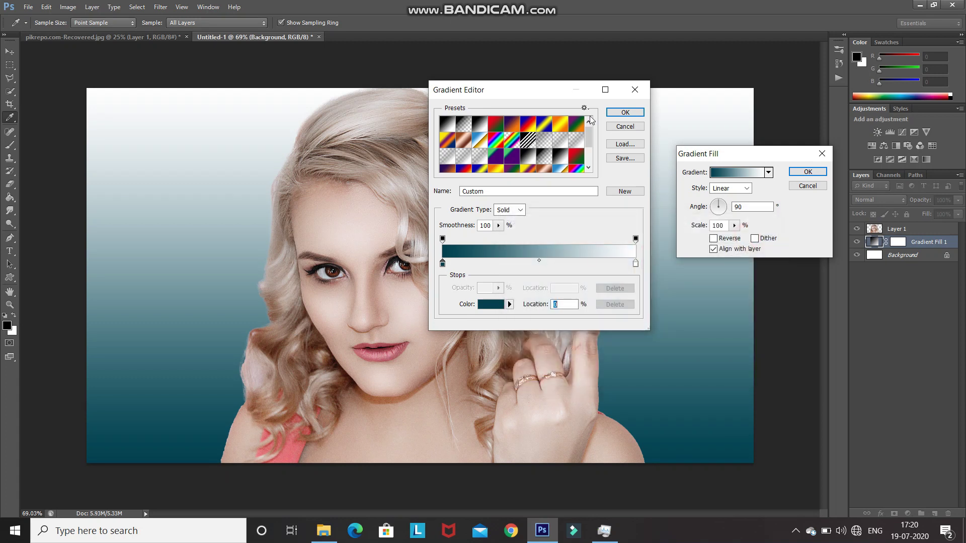
left_click(625, 113)
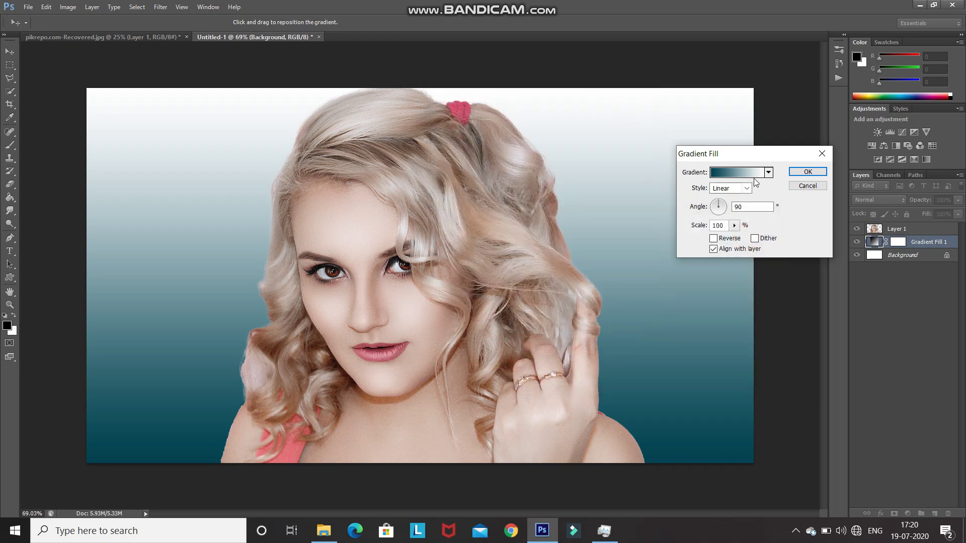
Make the gradient radial at angle 25, scale 110, reversed, and confirm.
left_click(740, 189)
left_click(747, 204)
key("BackSpace")
key("BackSpace")
type("25")
double_click(718, 225)
type("110")
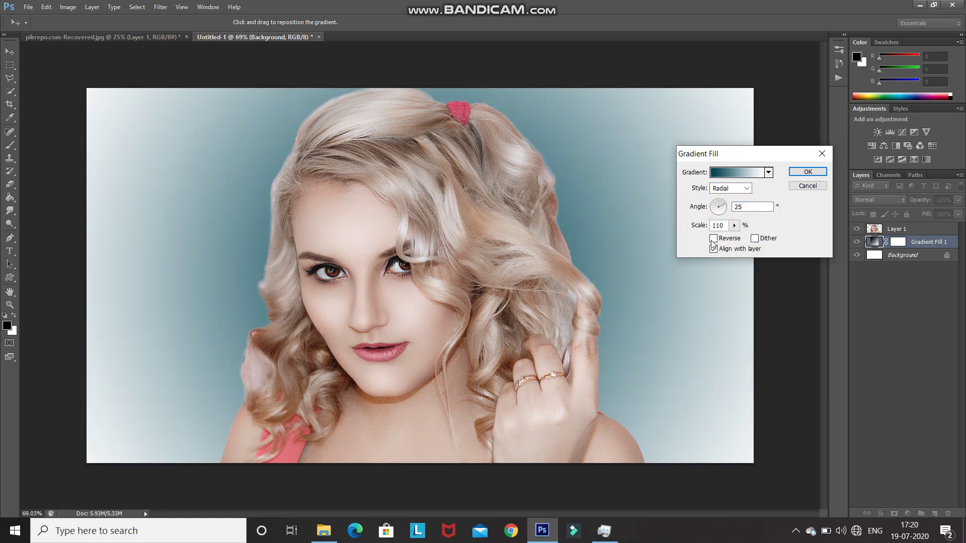
left_click(714, 239)
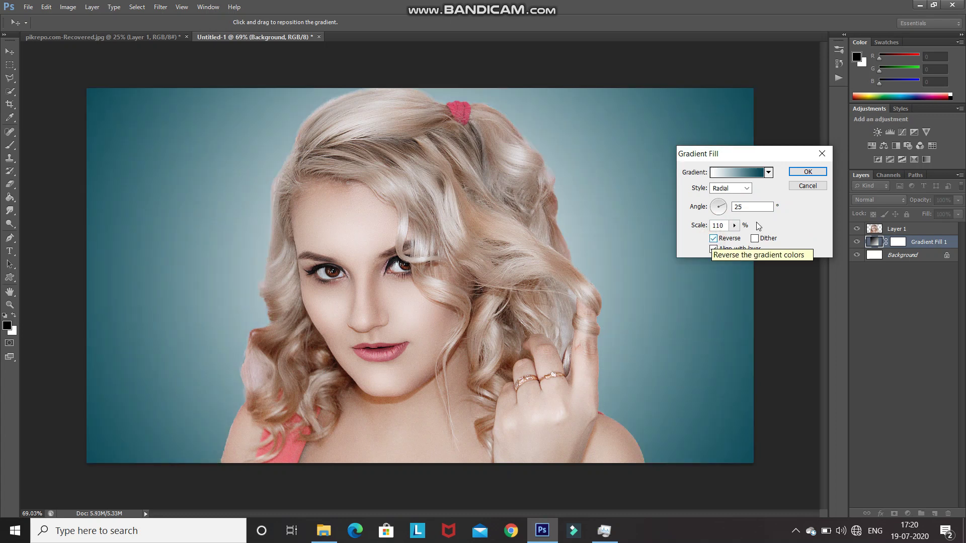
left_click(807, 172)
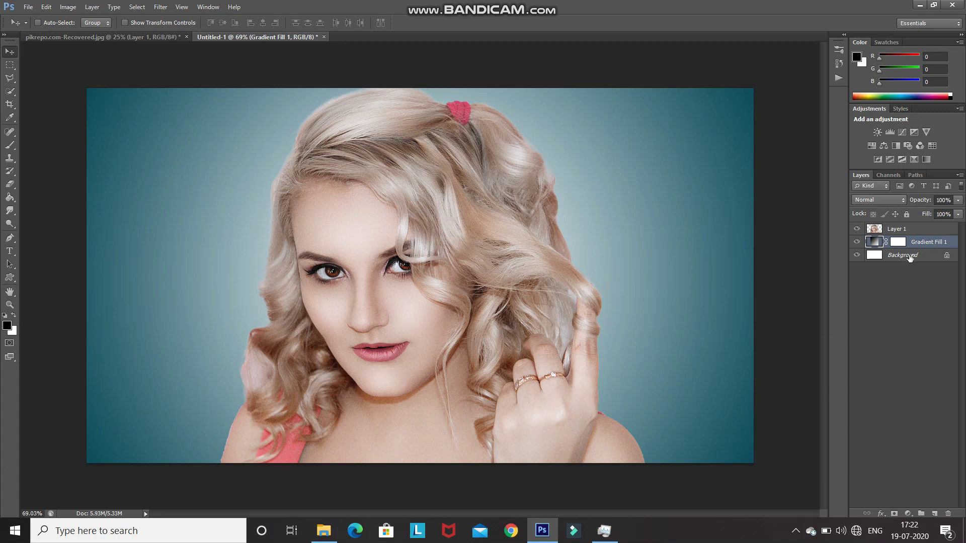
Convert Layer 1 and Gradient Fill 1 into one smart object, then duplicate it three times.
left_click(920, 232, "ctrl")
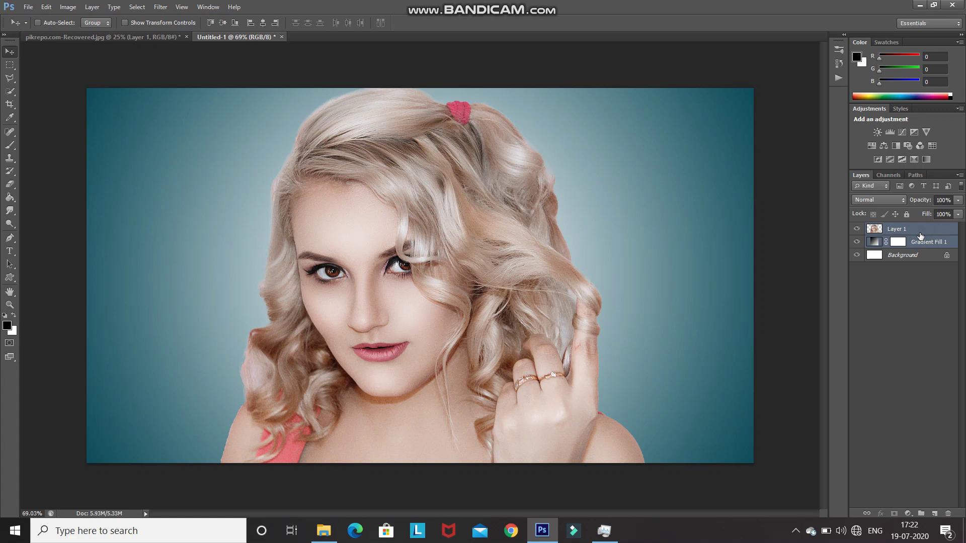
left_click(932, 233)
right_click(931, 233)
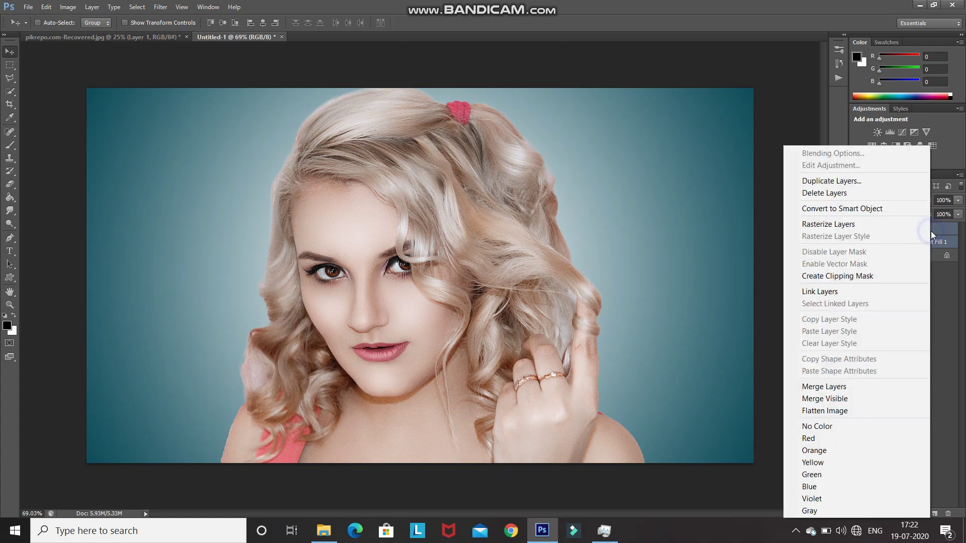
left_click(871, 210)
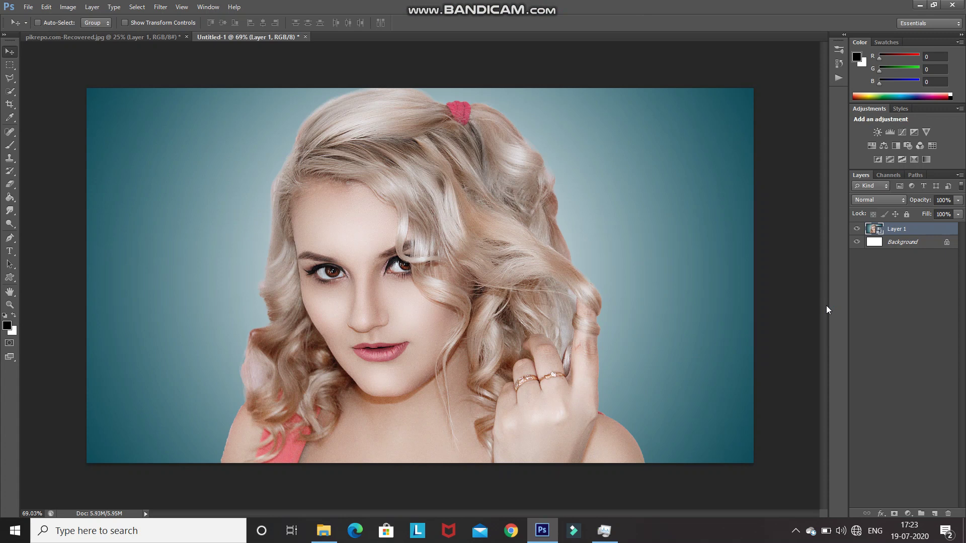
key("ctrl+j")
key("ctrl+j")
key("ctrl+j")
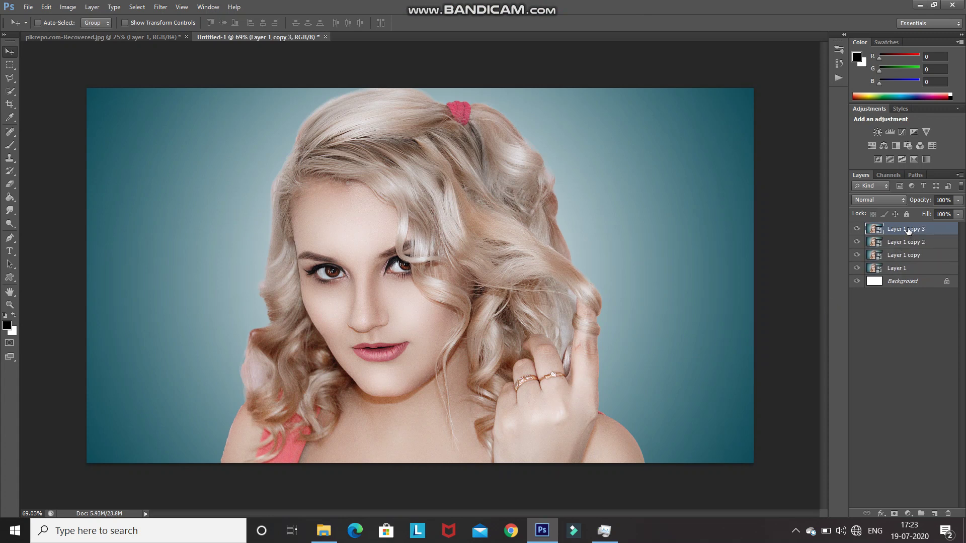
Rename Layer 1 copy 3 to Cartoon3 and Layer 1 copy 2 to Cartoon2.
double_click(909, 230)
type("Cartoon3")
key("Return")
double_click(903, 243)
type("Cartoon2")
key("Return")
Rename Layer 1 copy to Cartoon1 and the original Layer 1 to Backup.
double_click(899, 255)
type("Cartoon1")
key("Return")
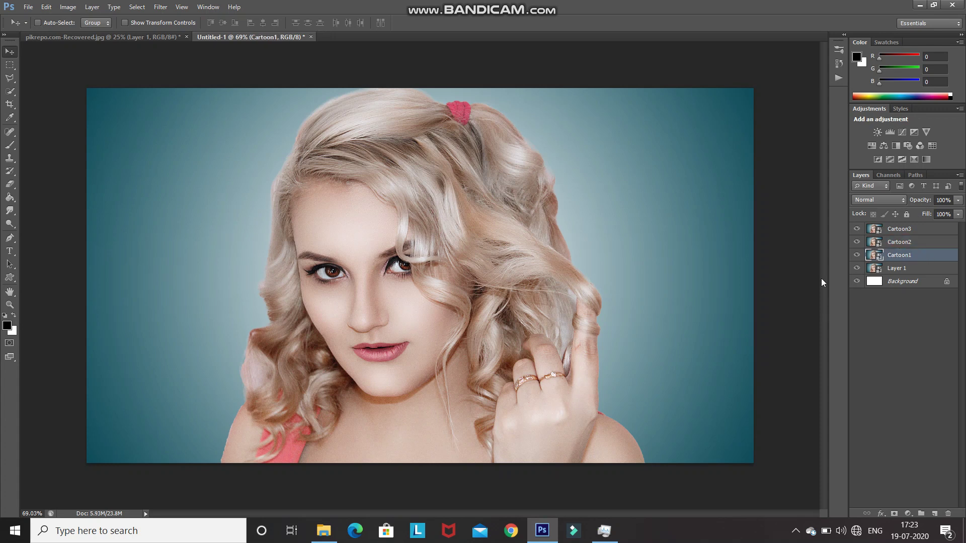
double_click(897, 268)
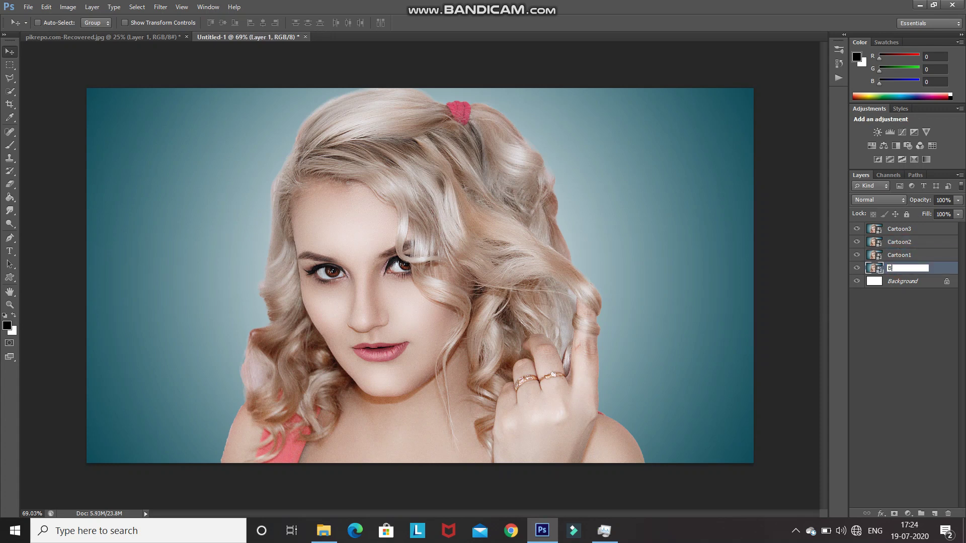
type("Backup")
key("Return")
left_click(917, 259)
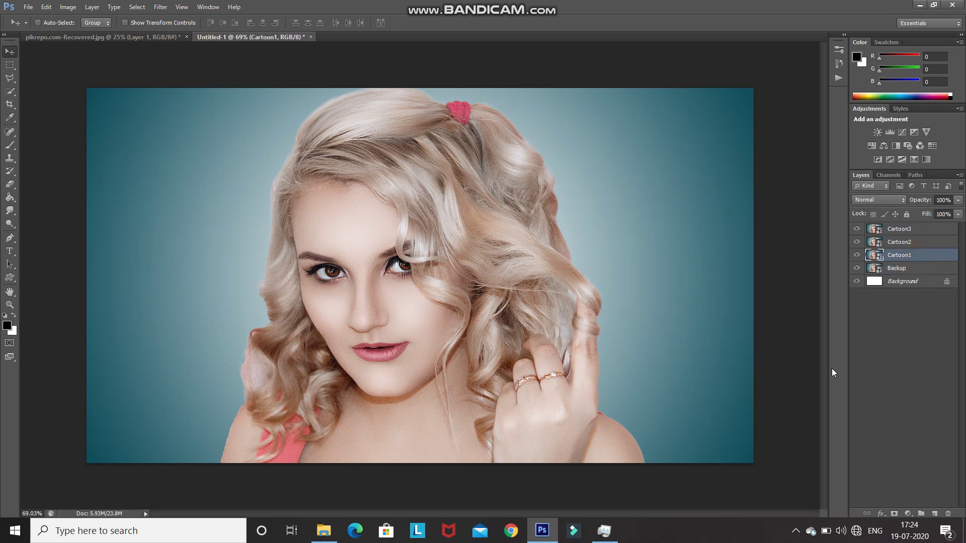
Hide Cartoon2 and Cartoon3, then choose Artistic > Poster Edges in the Filter Gallery.
left_click(856, 242)
left_click(857, 229)
left_click(160, 7)
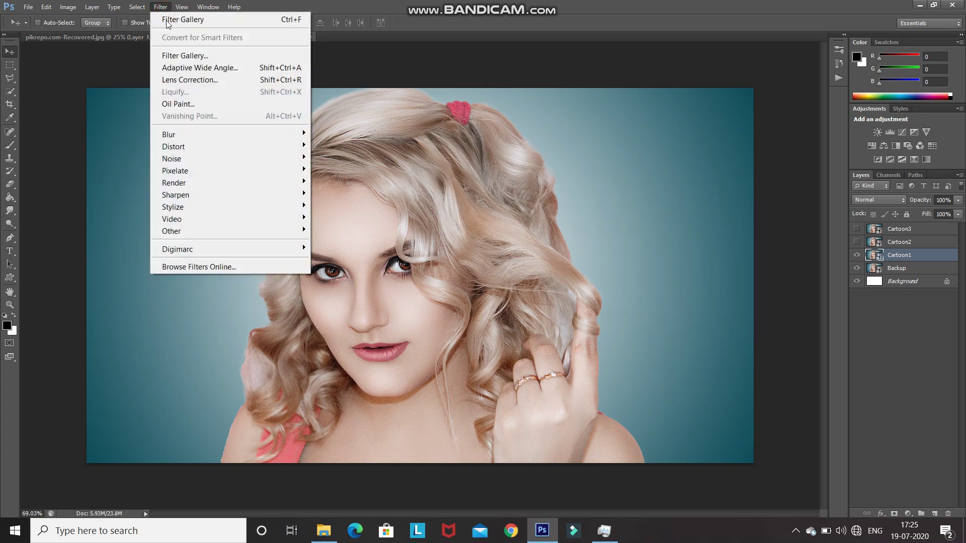
left_click(172, 56)
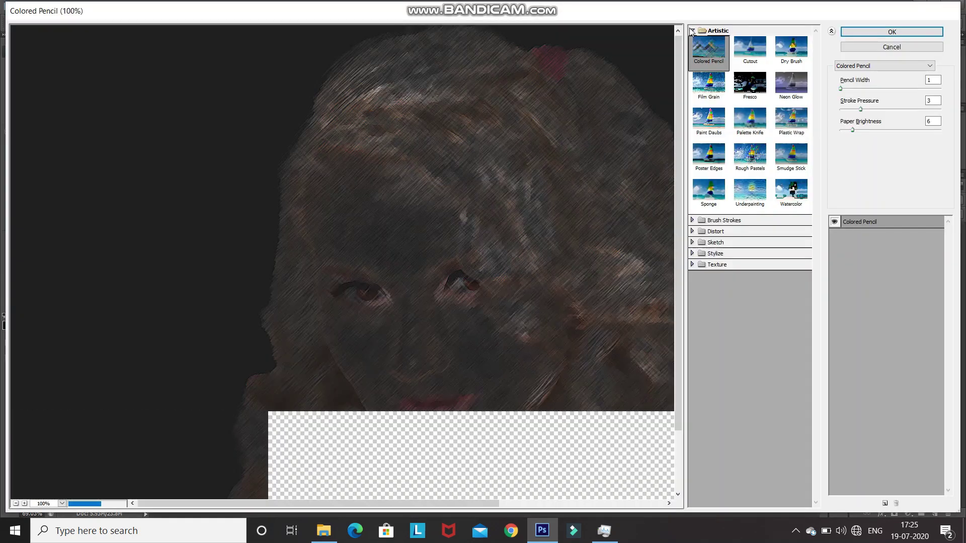
left_click(692, 31)
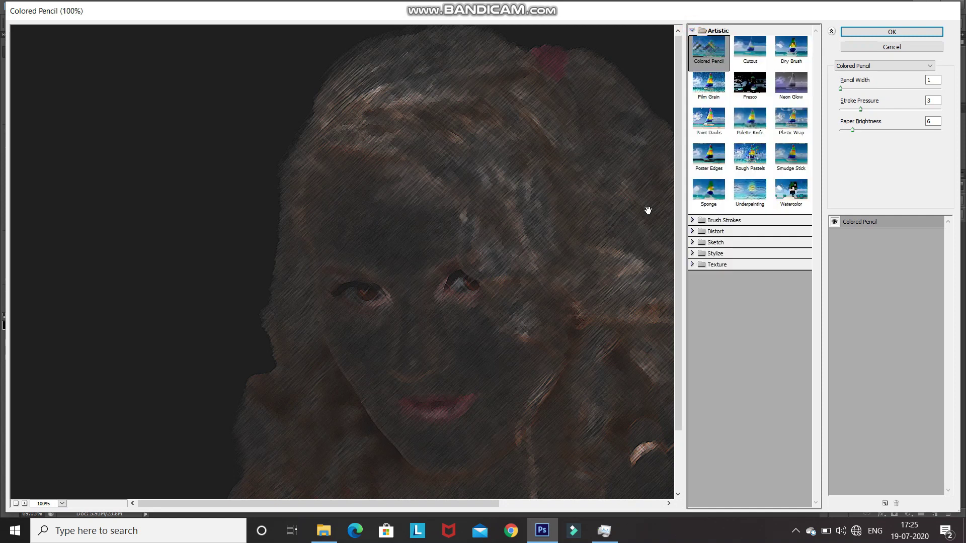
left_click(709, 156)
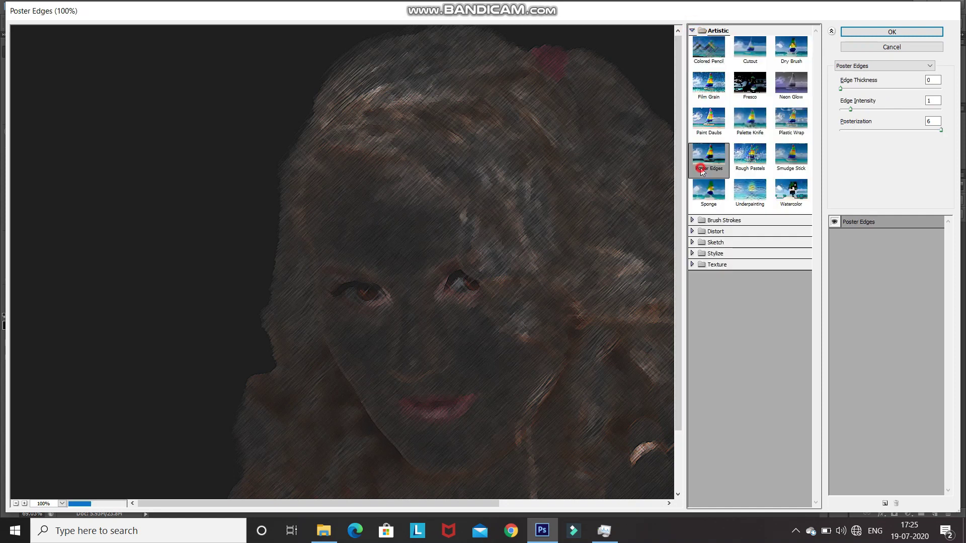
Apply Poster Edges to Cartoon1 with edge intensity 0 and posterization 2.
left_click(933, 101)
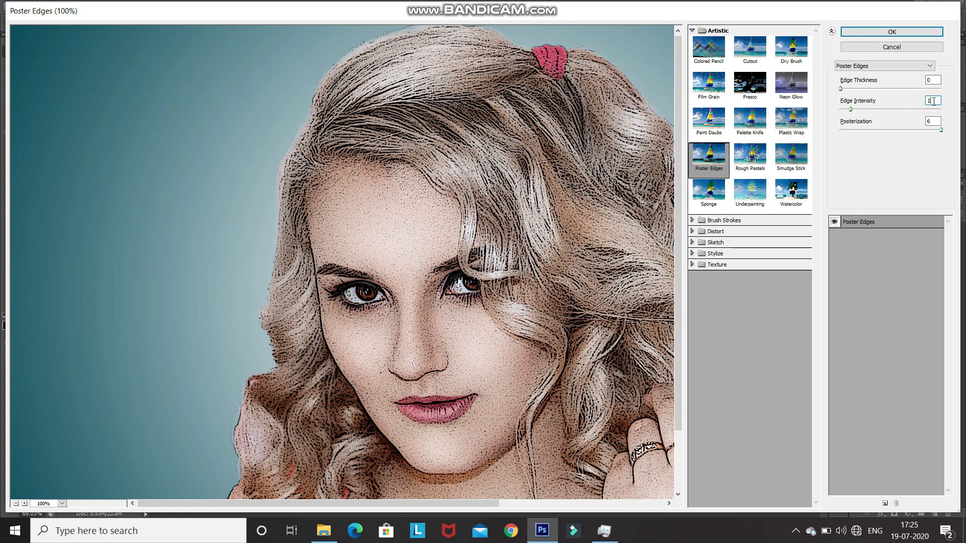
key("BackSpace")
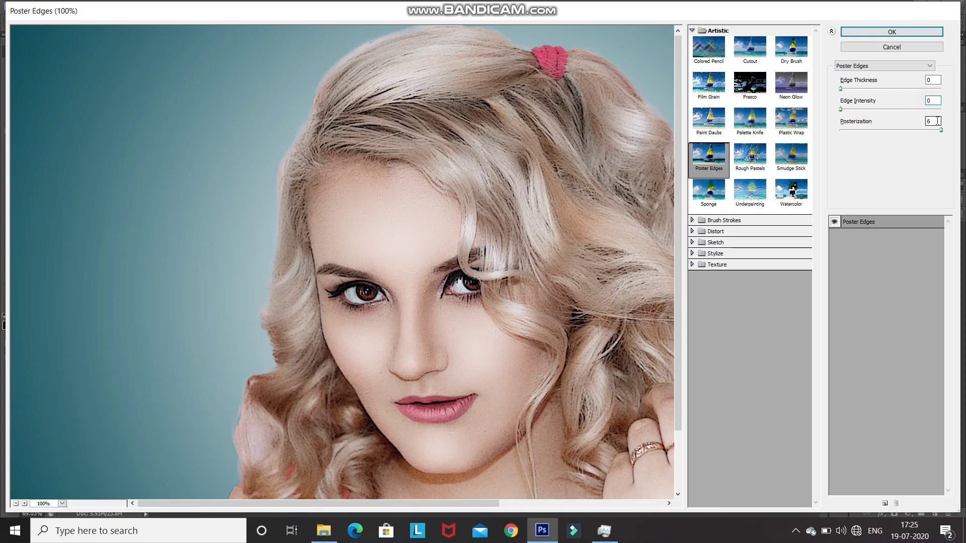
left_click(937, 121)
key("BackSpace")
type("2")
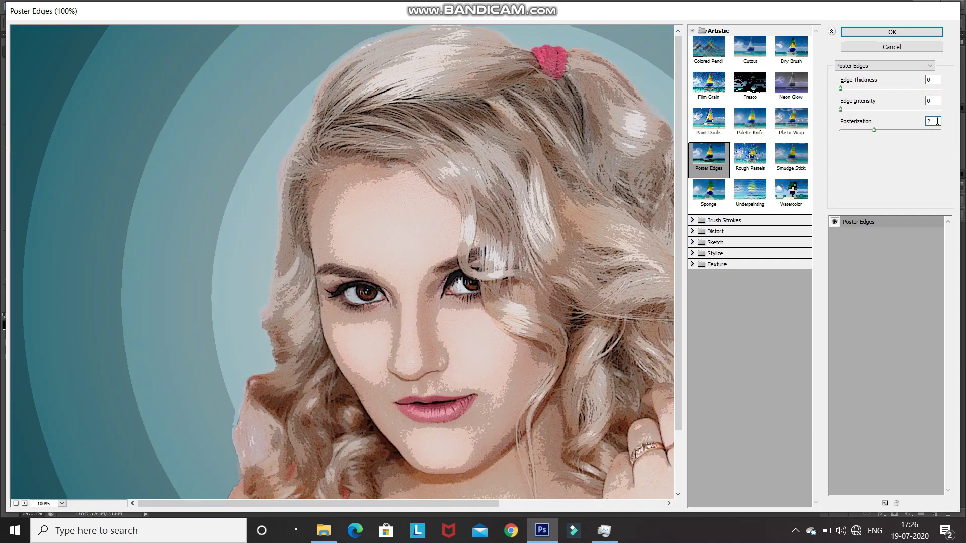
left_click(16, 503)
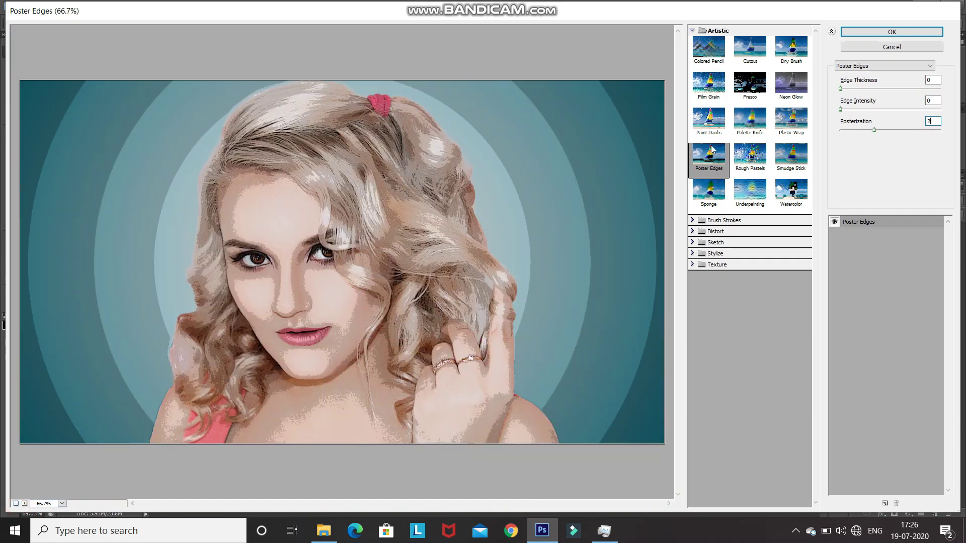
left_click(892, 32)
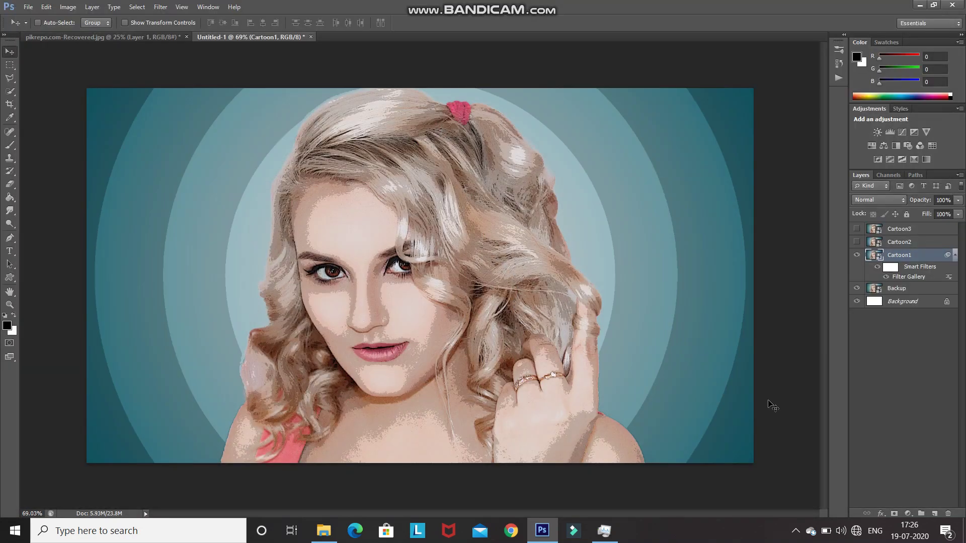
Add an Unsharp Mask filter to Cartoon1: amount 80%, radius 5.0 px, threshold 10 levels.
left_click(159, 7)
mouse_move(179, 197)
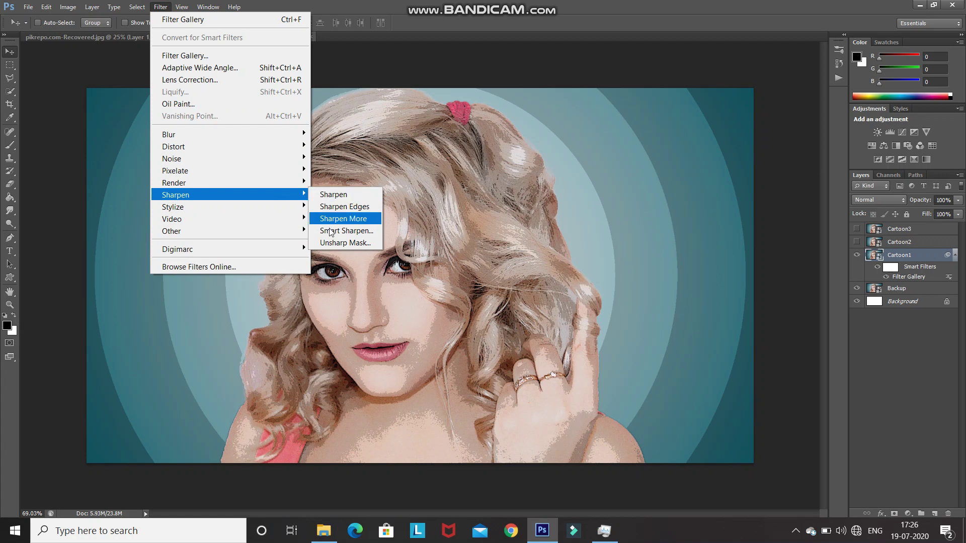
left_click(330, 244)
key("BackSpace")
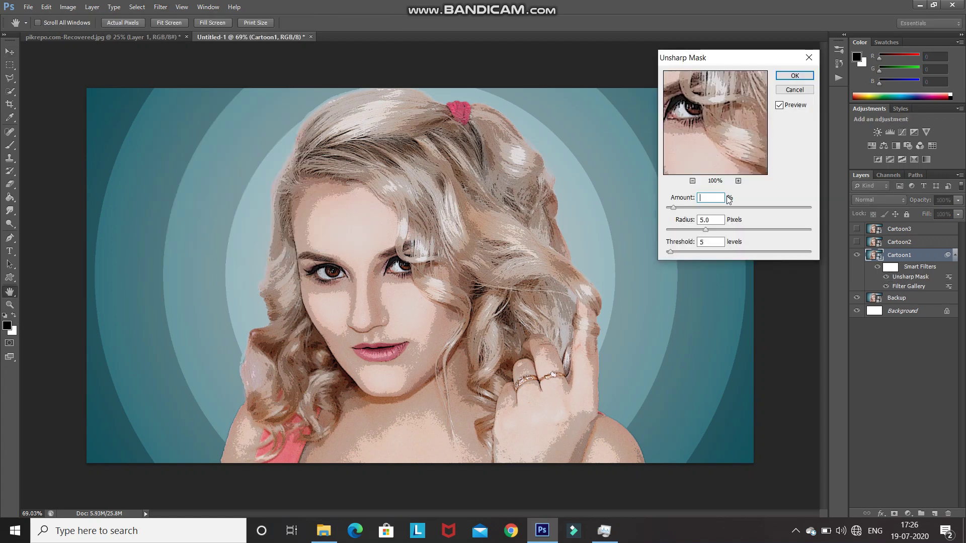
type("80")
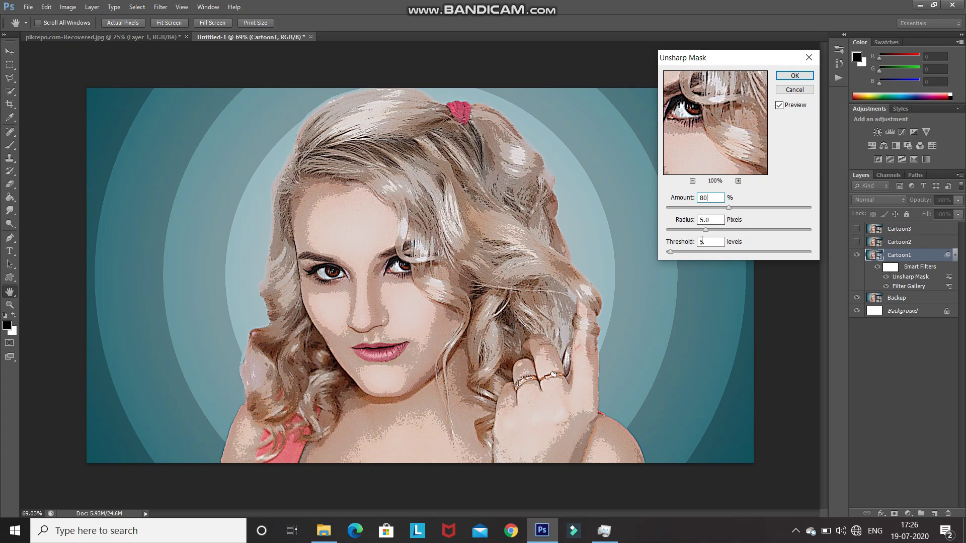
left_click(710, 242)
key("BackSpace")
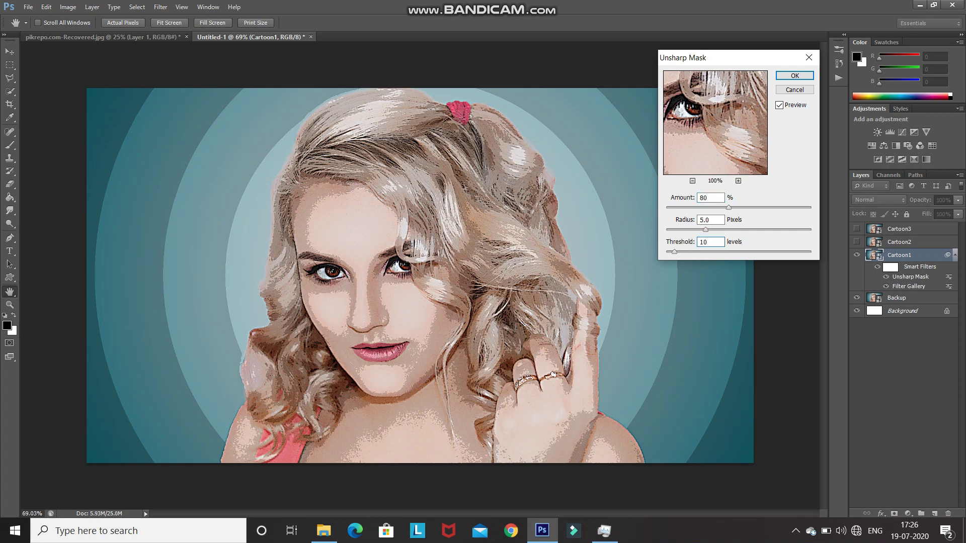
left_click(783, 76)
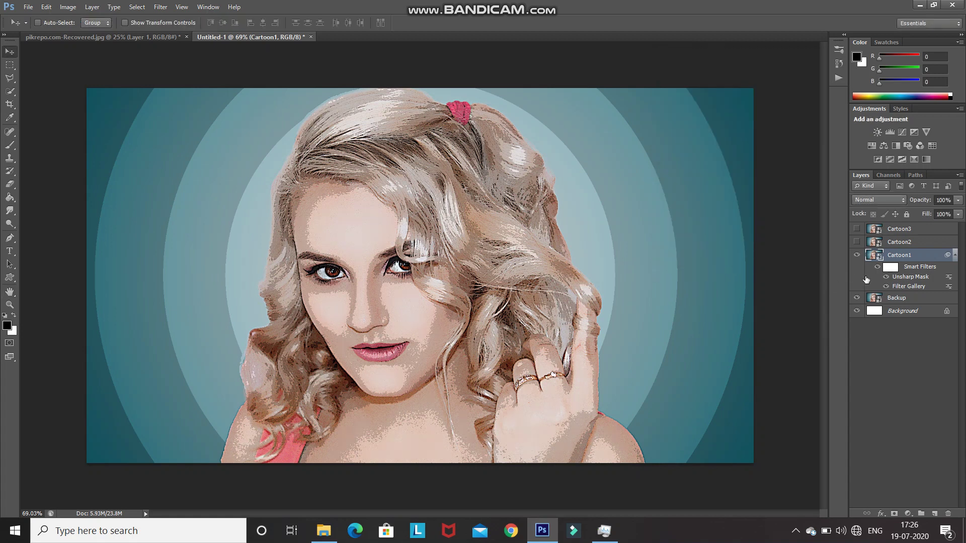
Compare Cartoon1 with Unsharp Mask off and on, then set Oil Paint Cleanliness to 3.
left_click(887, 278)
left_click(887, 276)
left_click(161, 8)
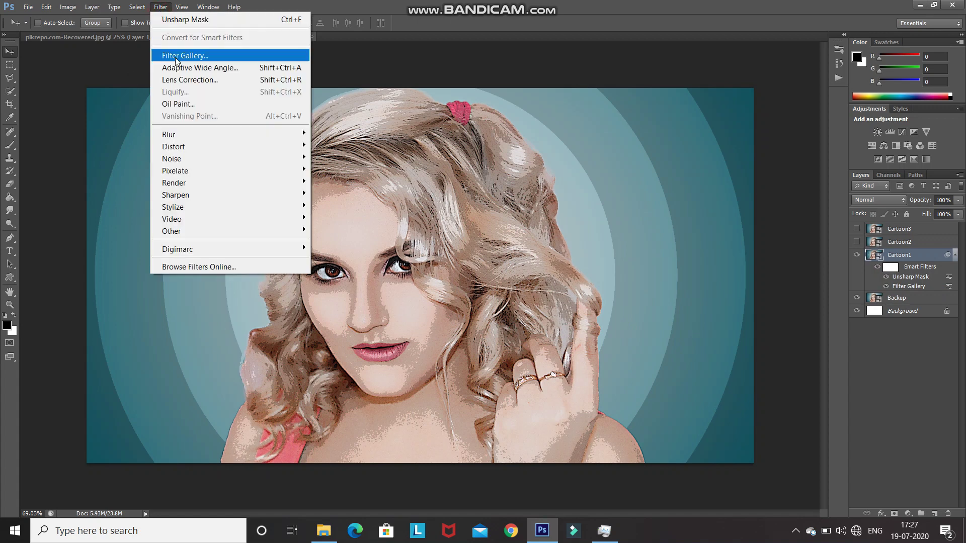
left_click(177, 104)
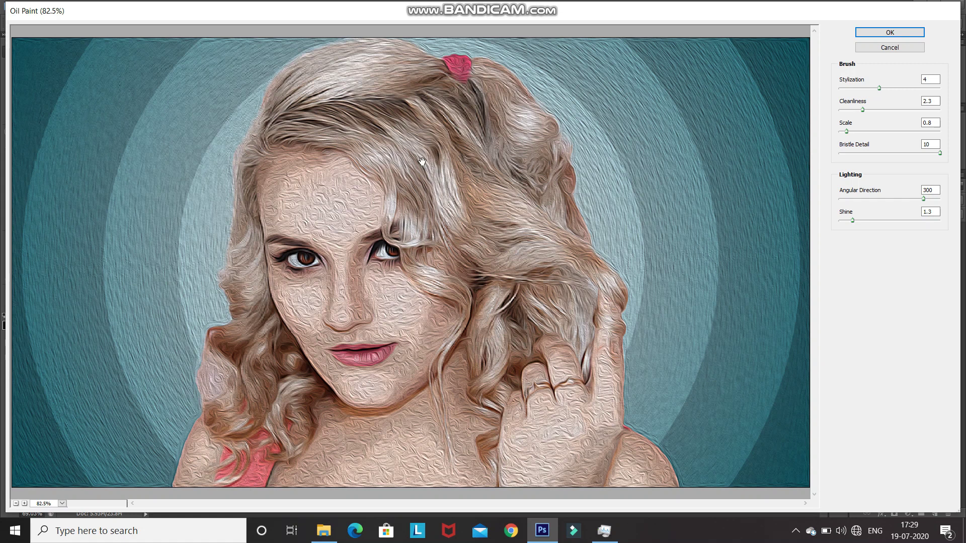
double_click(933, 101)
type("3")
Finish Oil Paint with scale 0.1, bristle detail 0, angular direction 0 and no shine.
double_click(934, 123)
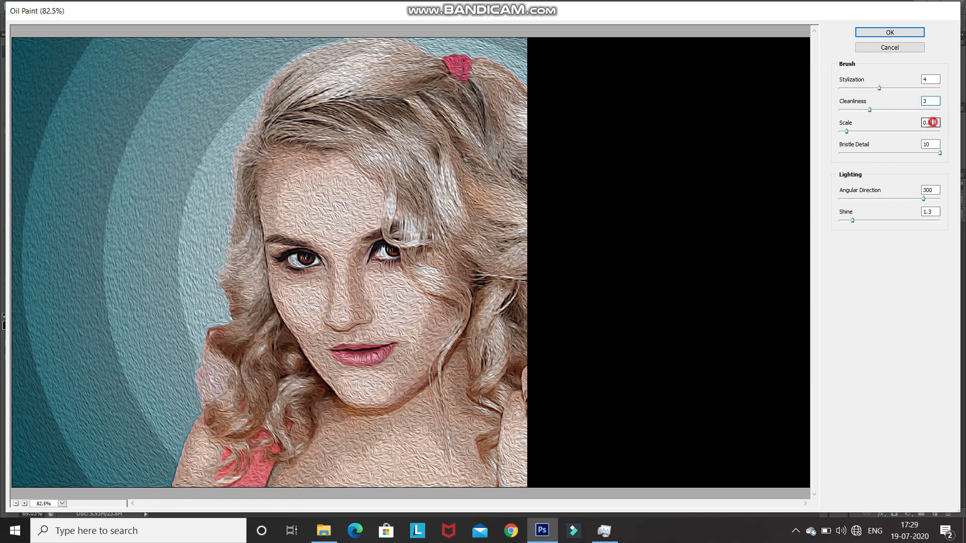
type("0.")
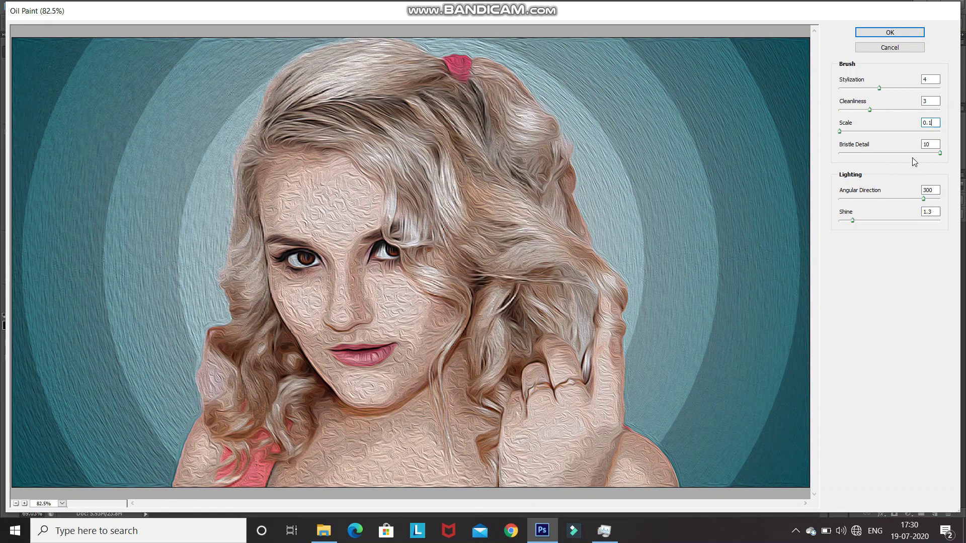
double_click(934, 144)
type("0")
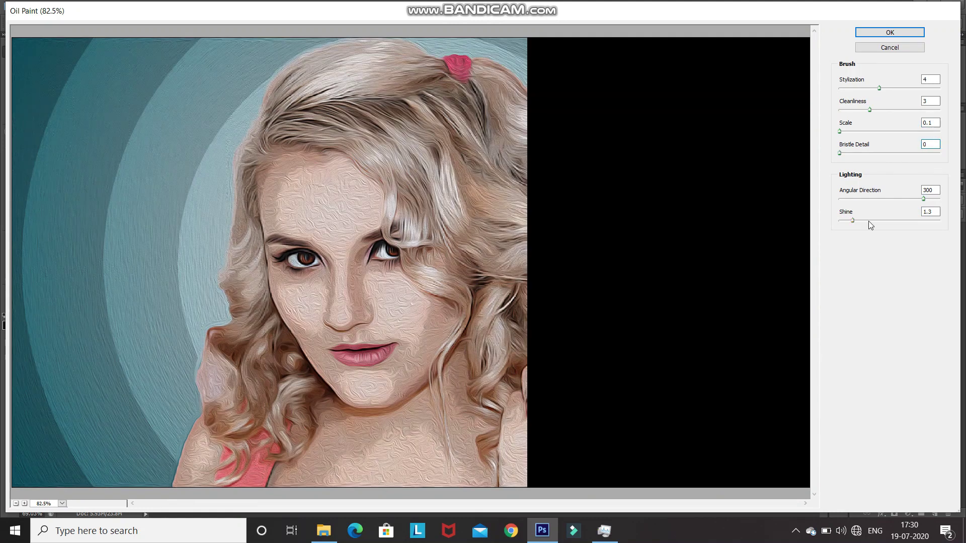
double_click(932, 190)
type("0")
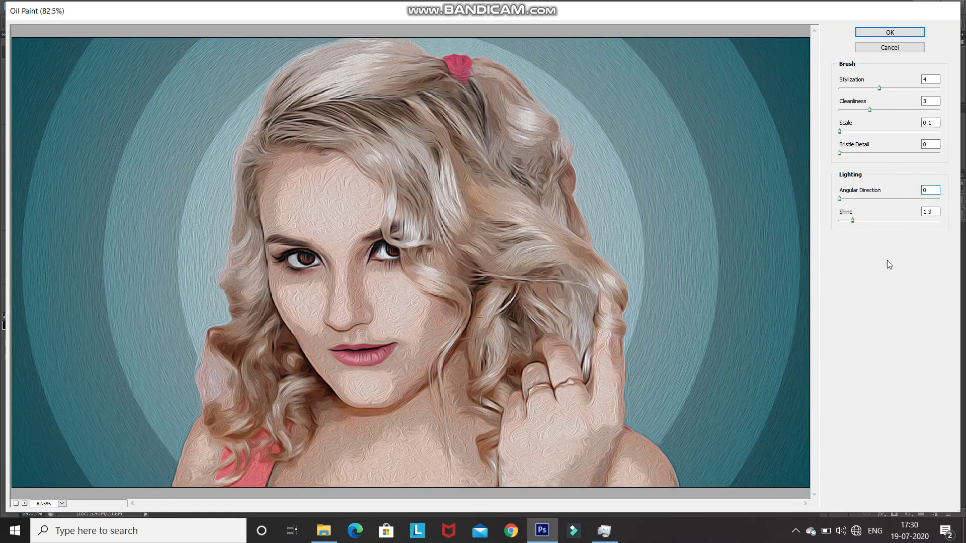
double_click(937, 212)
key("BackSpace")
left_click(890, 32)
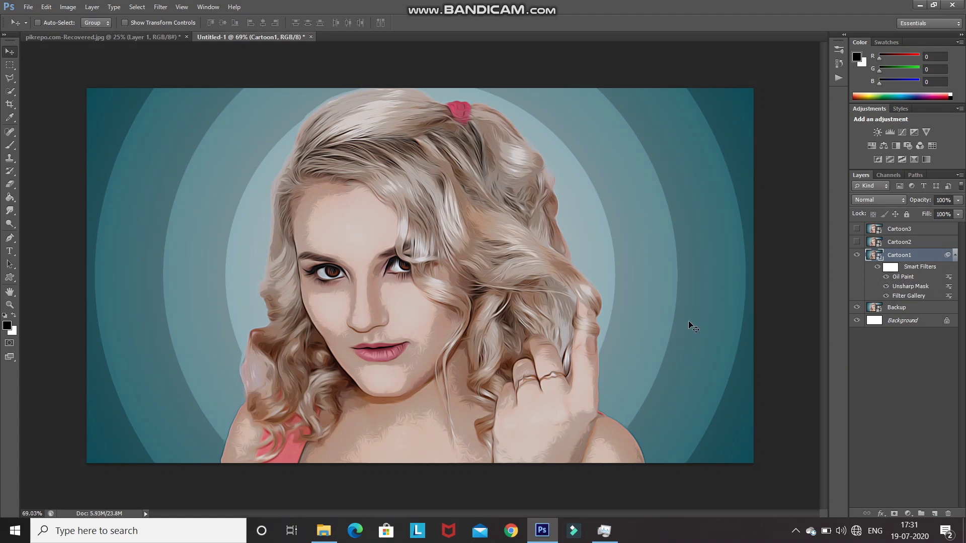
Add an Unsharp Mask to Cartoon1: amount 50%, radius 5.0 pixels, threshold 5.
left_click(166, 8)
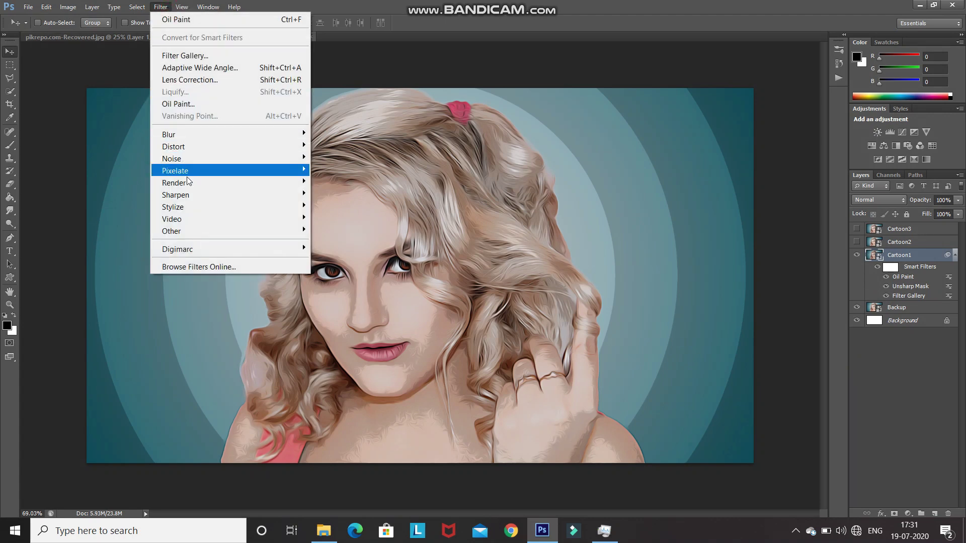
mouse_move(193, 198)
left_click(324, 243)
key("BackSpace")
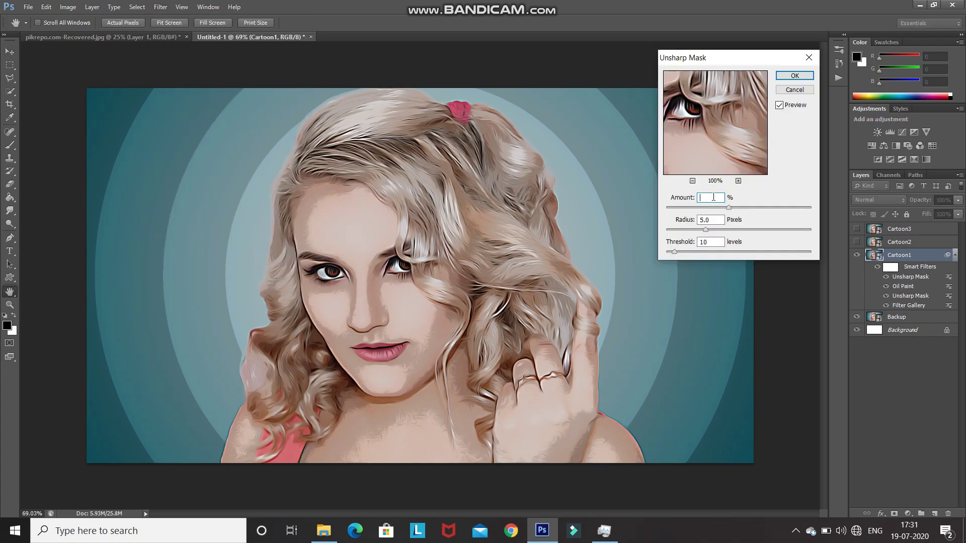
type("50")
double_click(712, 244)
key("BackSpace")
left_click(794, 77)
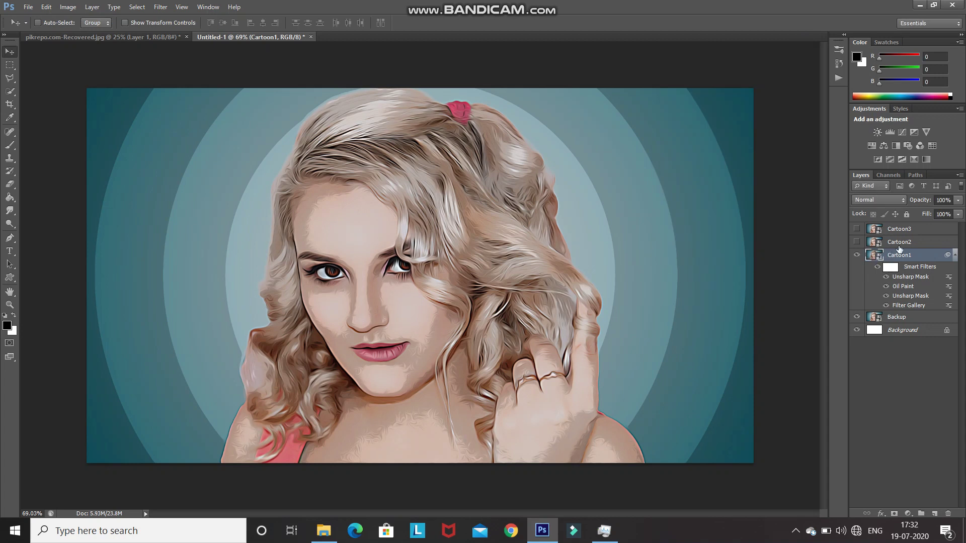
left_click(903, 244)
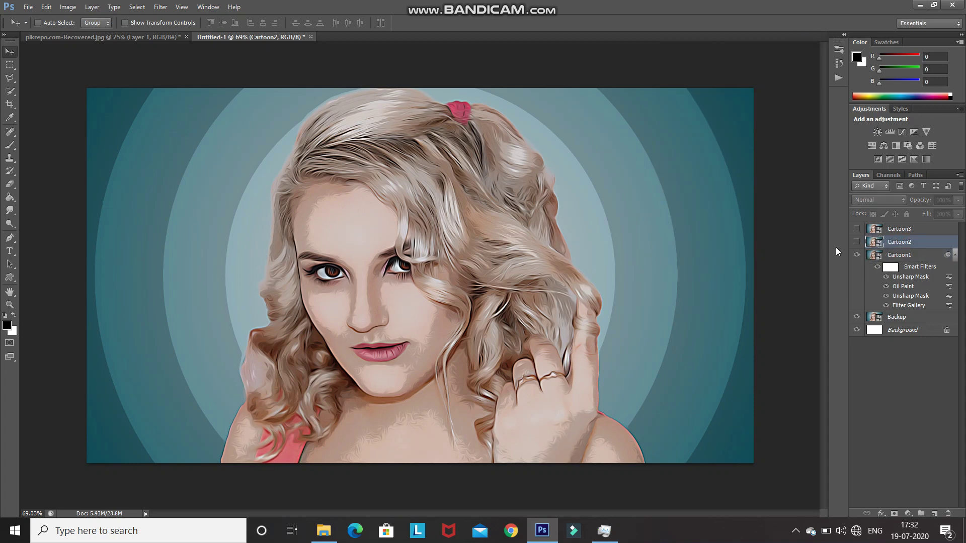
Unhide Cartoon2 and apply Poster Edges with edge intensity 1 and posterization 6.
left_click(857, 242)
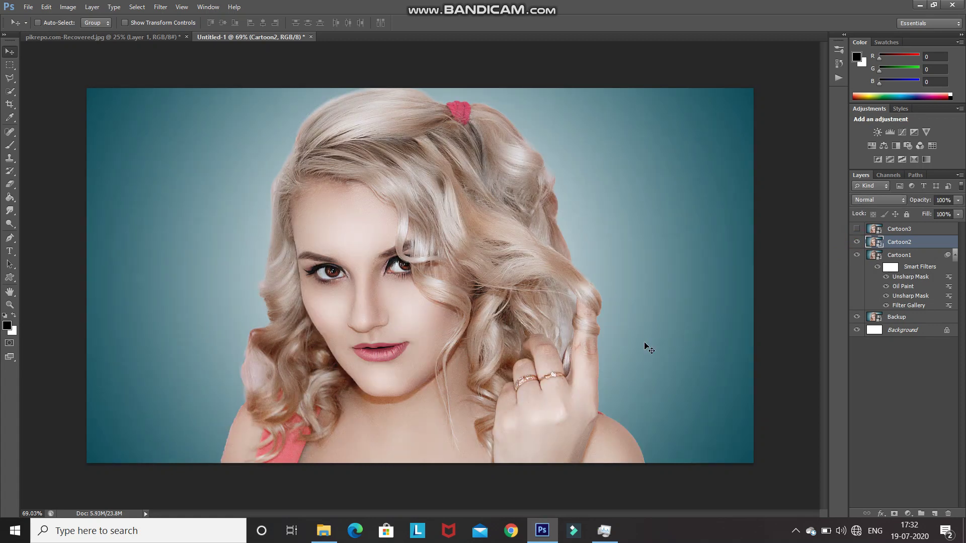
left_click(161, 7)
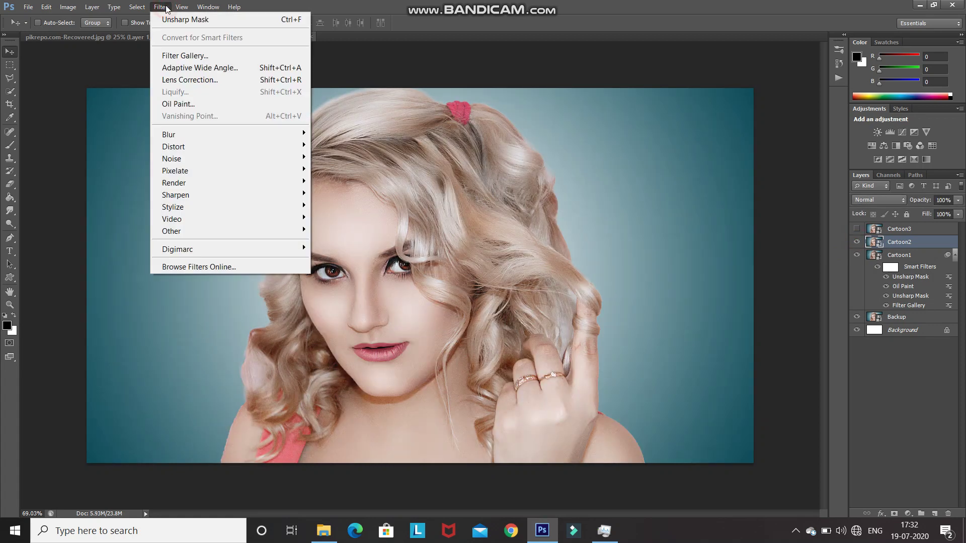
left_click(167, 60)
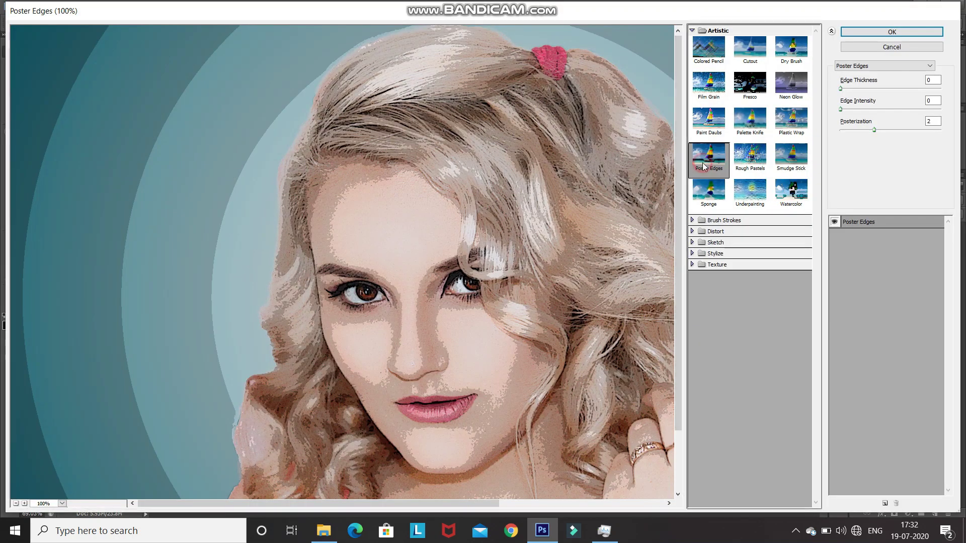
double_click(935, 100)
type("1")
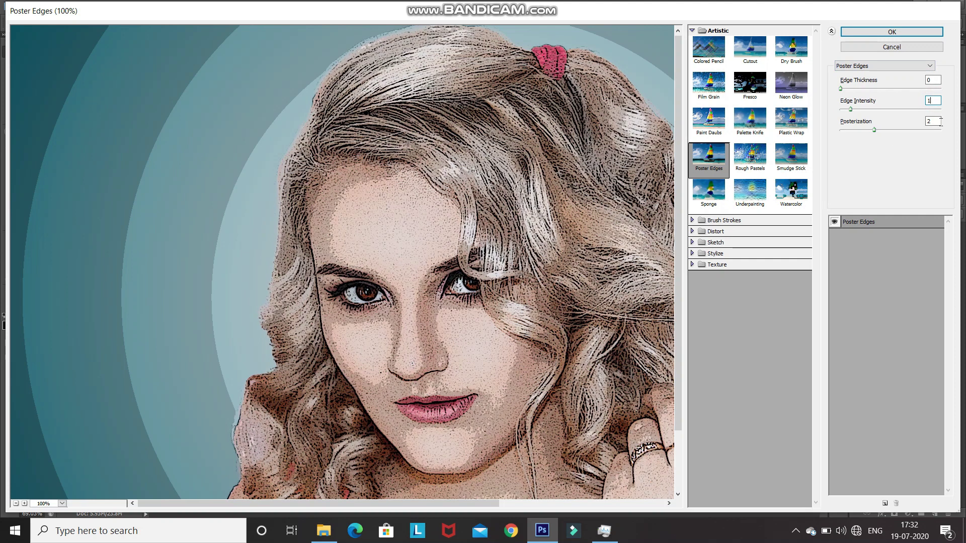
double_click(936, 122)
type("6")
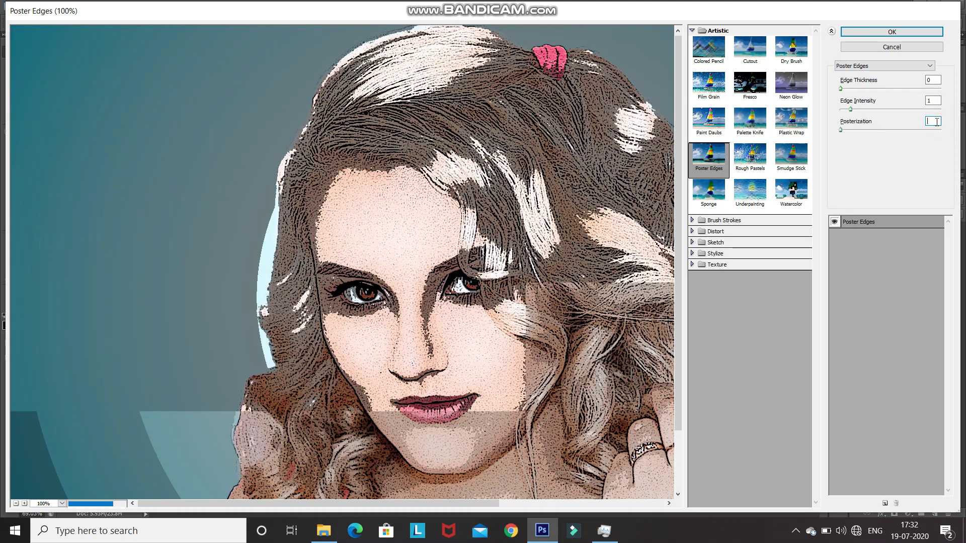
left_click(15, 504)
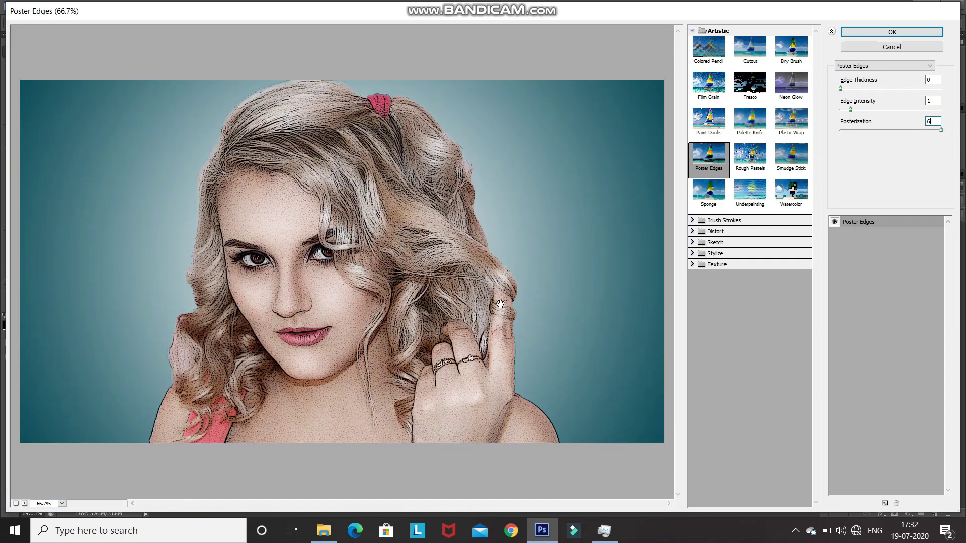
left_click(891, 32)
Add an Unsharp Mask to Cartoon2 at amount 10%, radius 5.0 pixels, threshold 5.
left_click(161, 7)
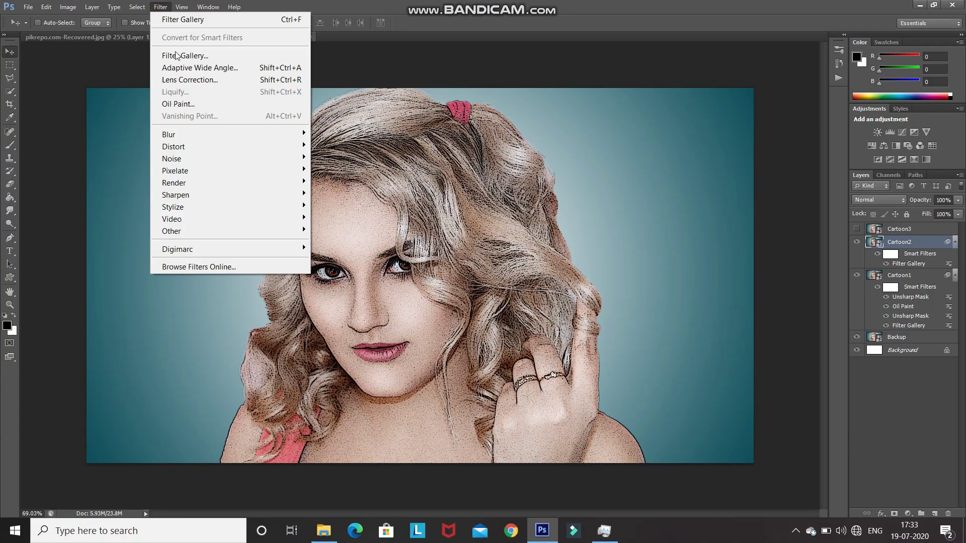
mouse_move(305, 197)
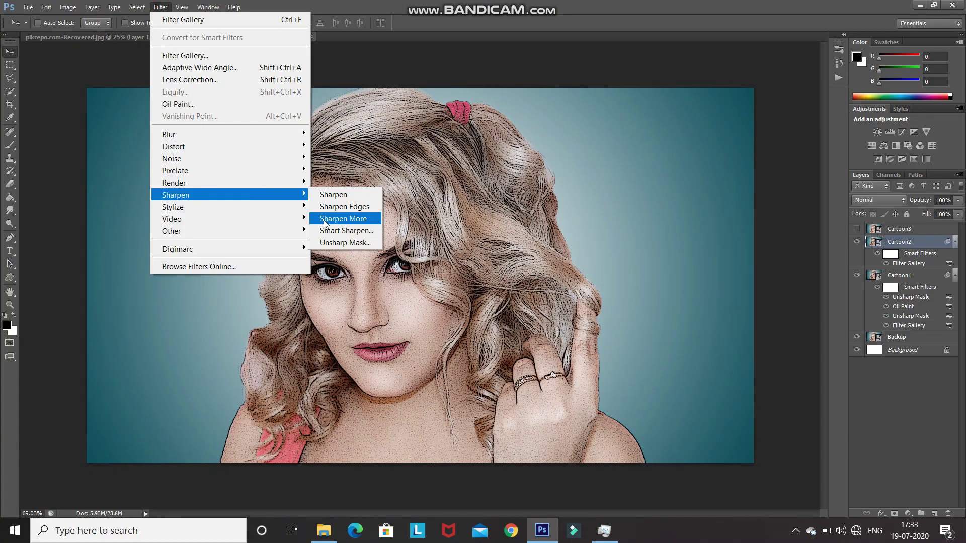
left_click(346, 242)
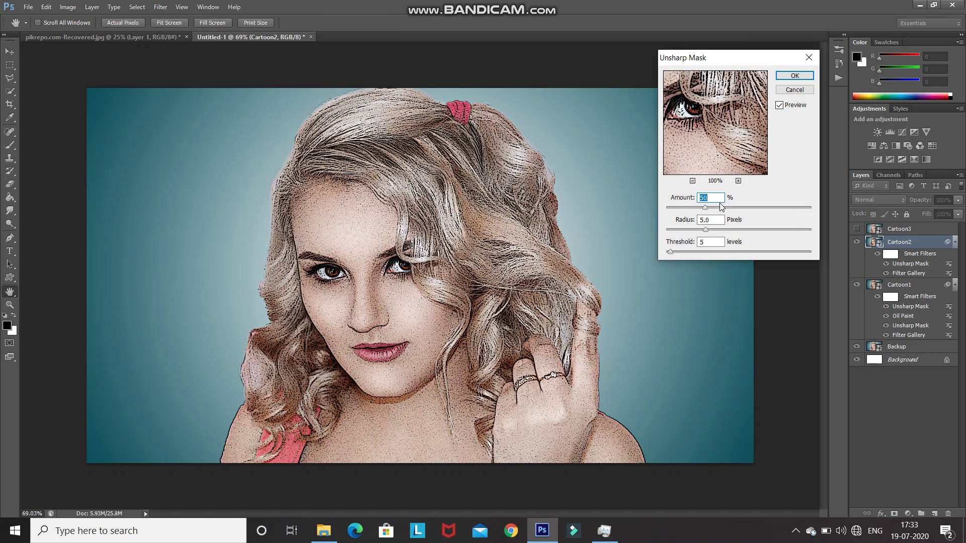
type("5")
key("BackSpace")
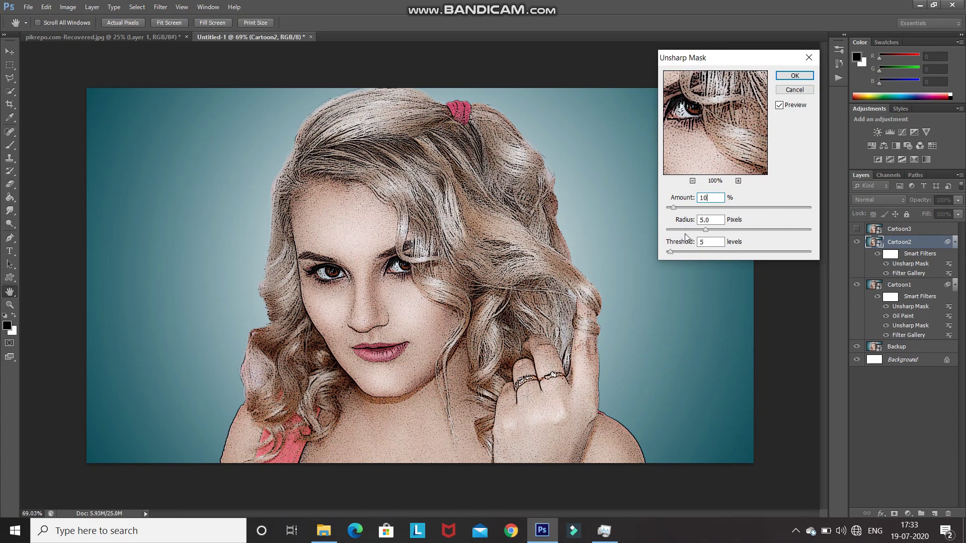
left_click(784, 79)
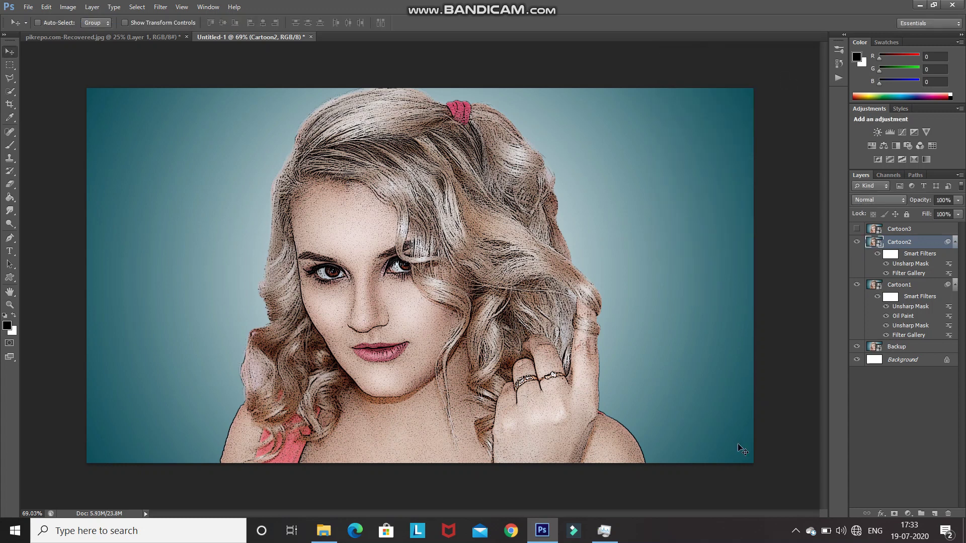
left_click(160, 7)
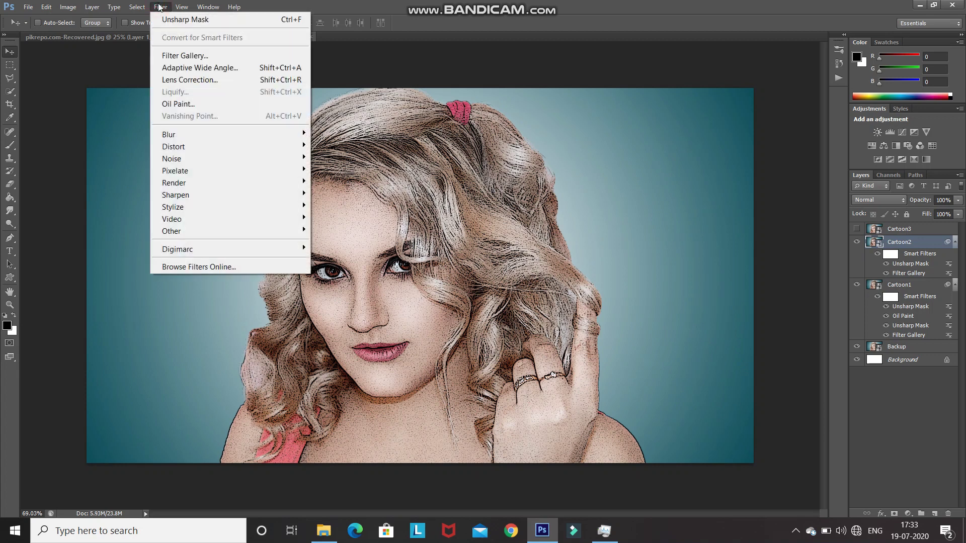
Apply Oil Paint to Cartoon2 with current settings and blend the layer in Soft Light.
left_click(176, 107)
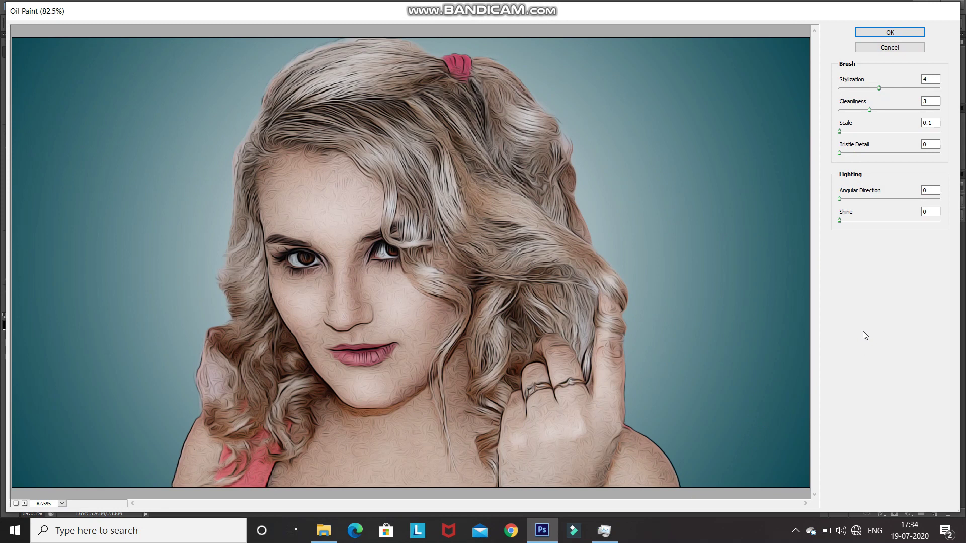
left_click(876, 33)
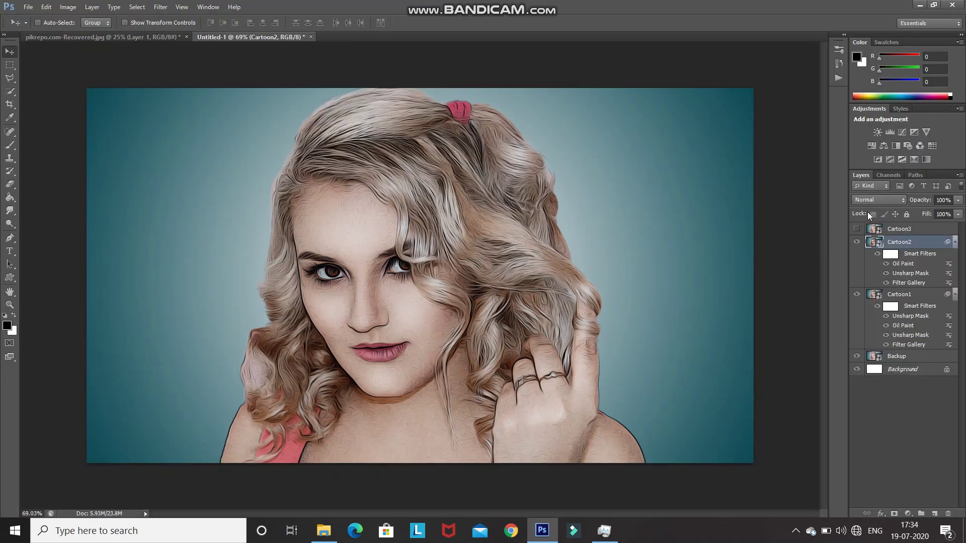
left_click(874, 201)
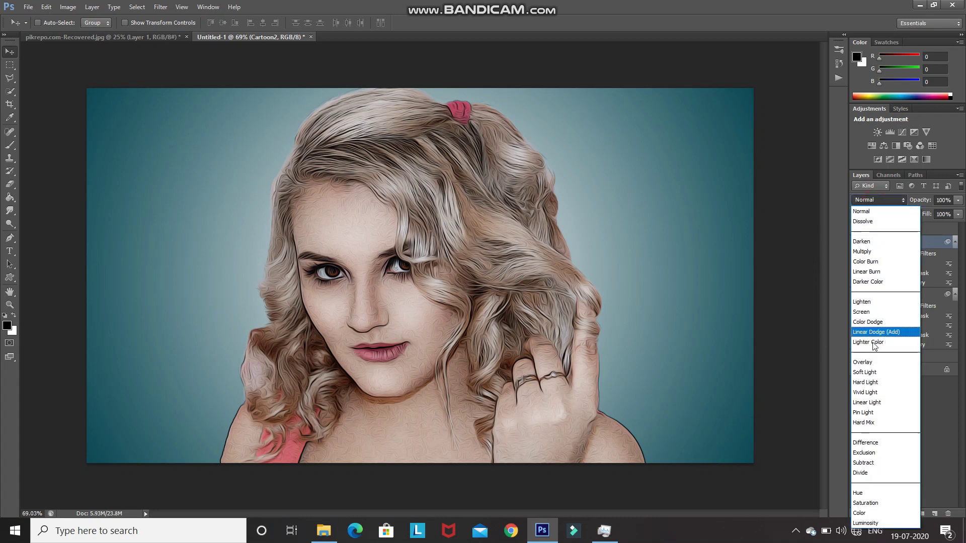
left_click(869, 372)
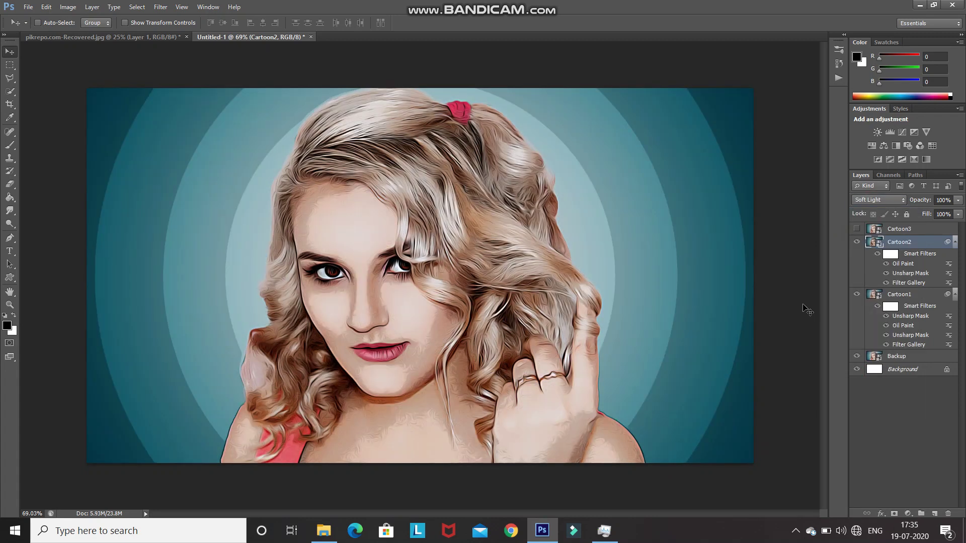
left_click(857, 243)
left_click(857, 243)
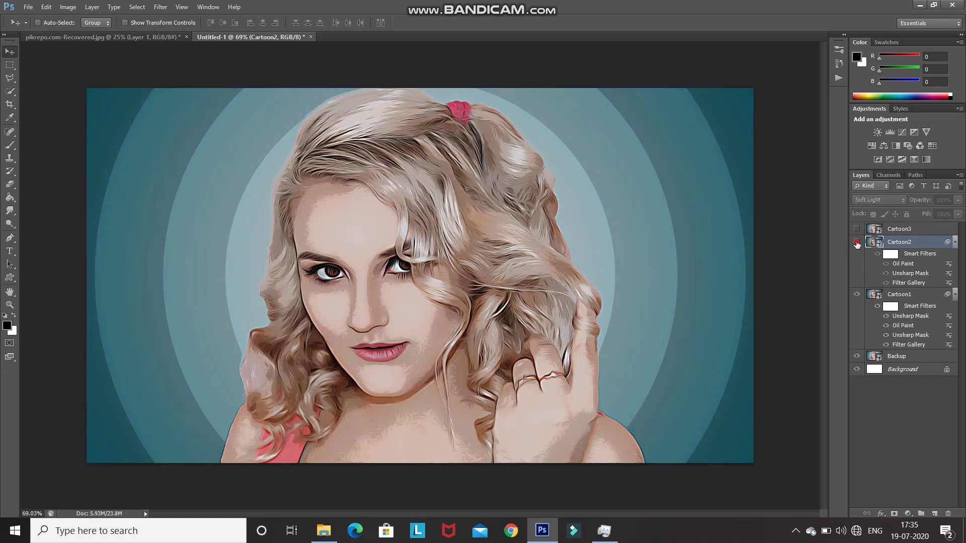
left_click(857, 242)
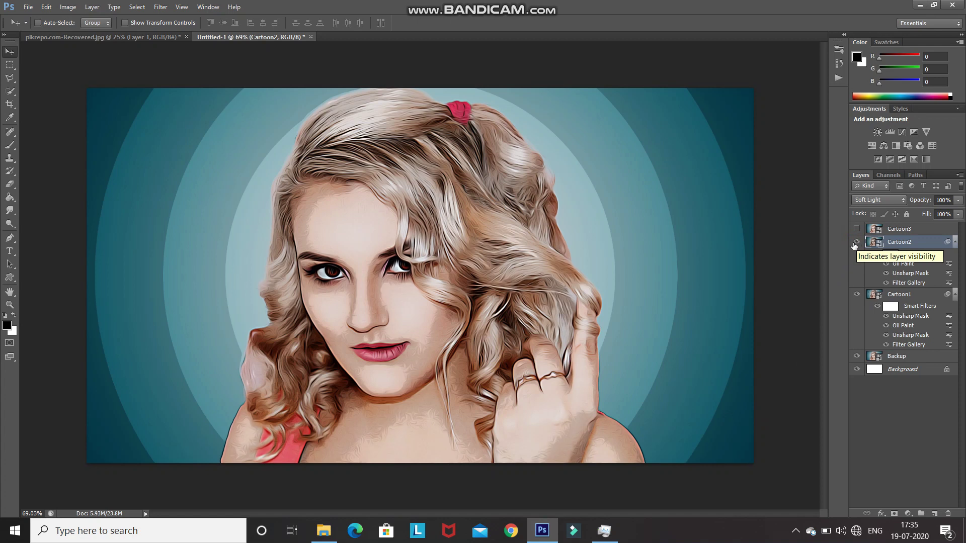
Select and show Cartoon3, then apply High Pass with a 3.0-pixel radius.
left_click(928, 233)
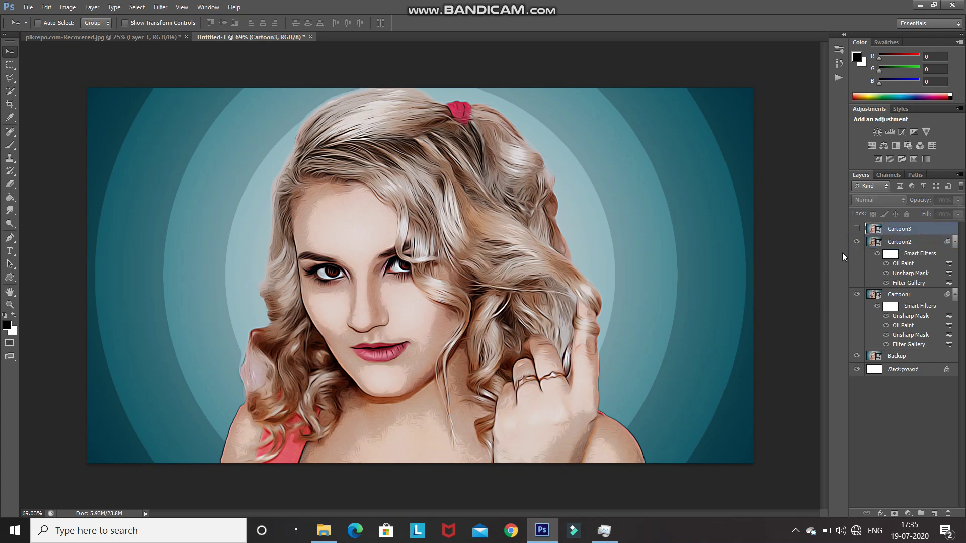
left_click(857, 229)
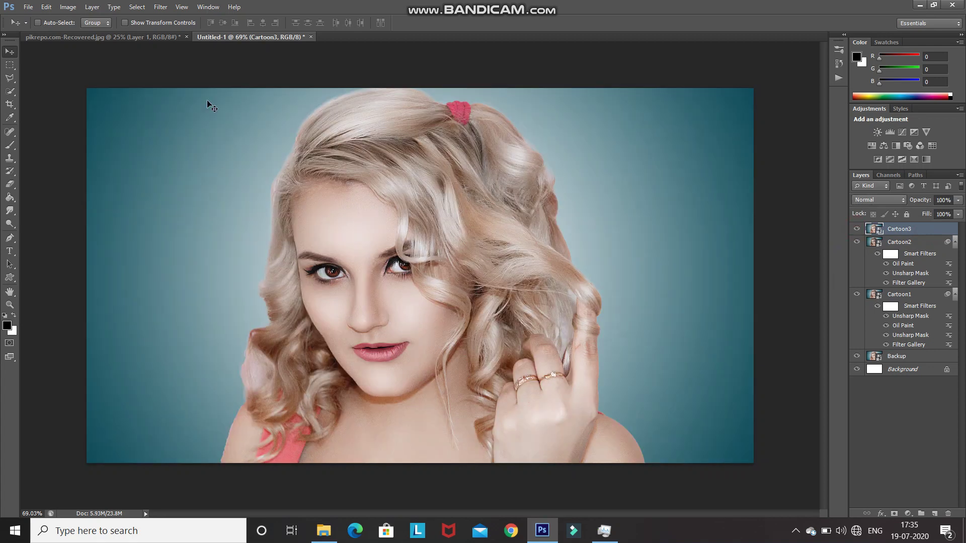
left_click(159, 7)
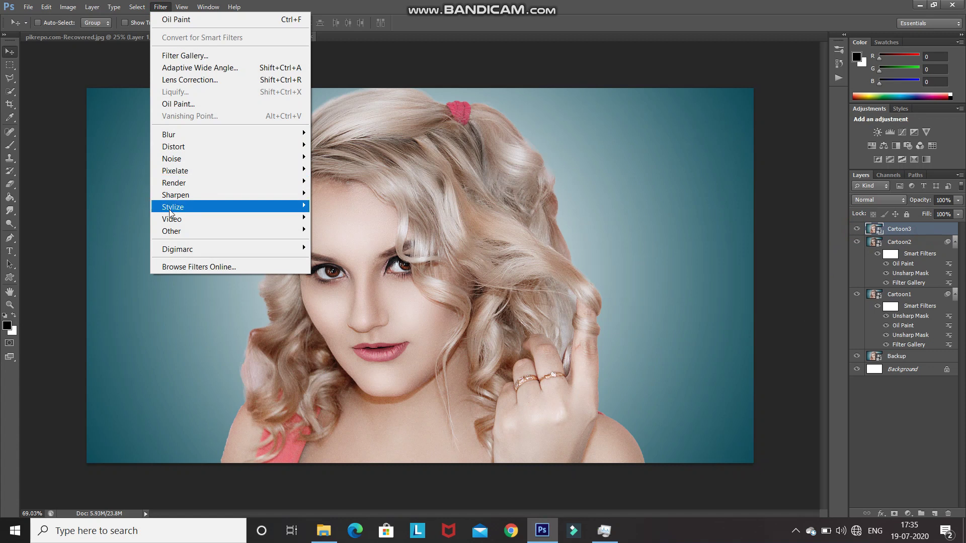
mouse_move(189, 232)
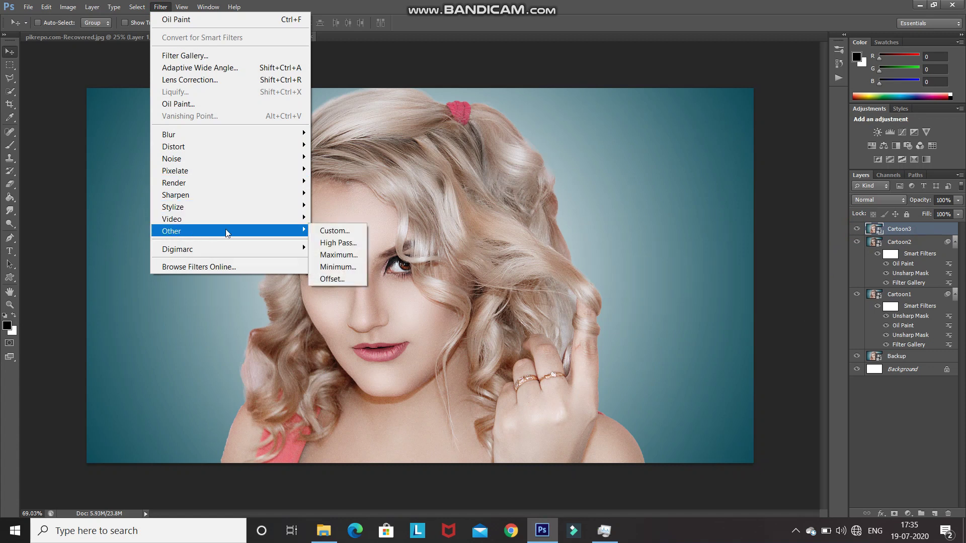
left_click(321, 244)
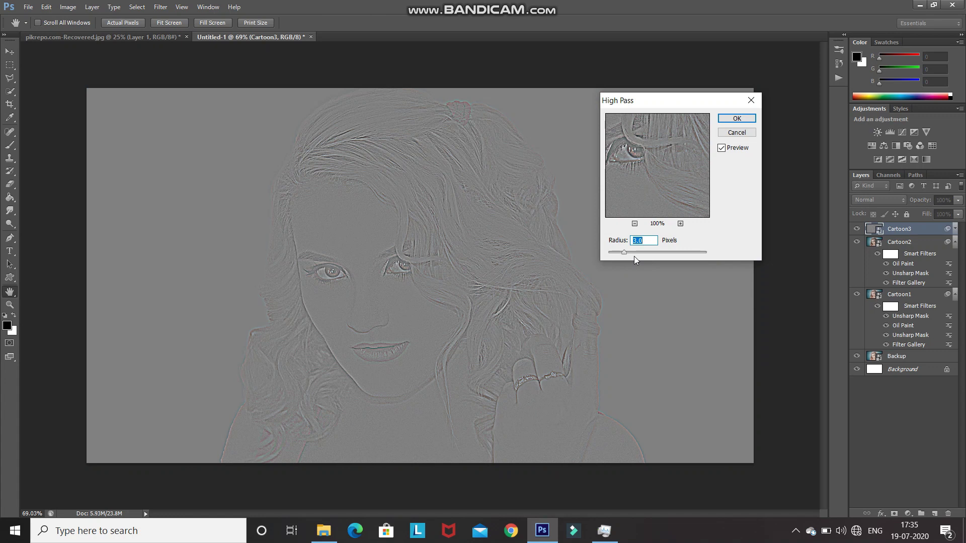
left_click_drag(625, 252, 651, 254)
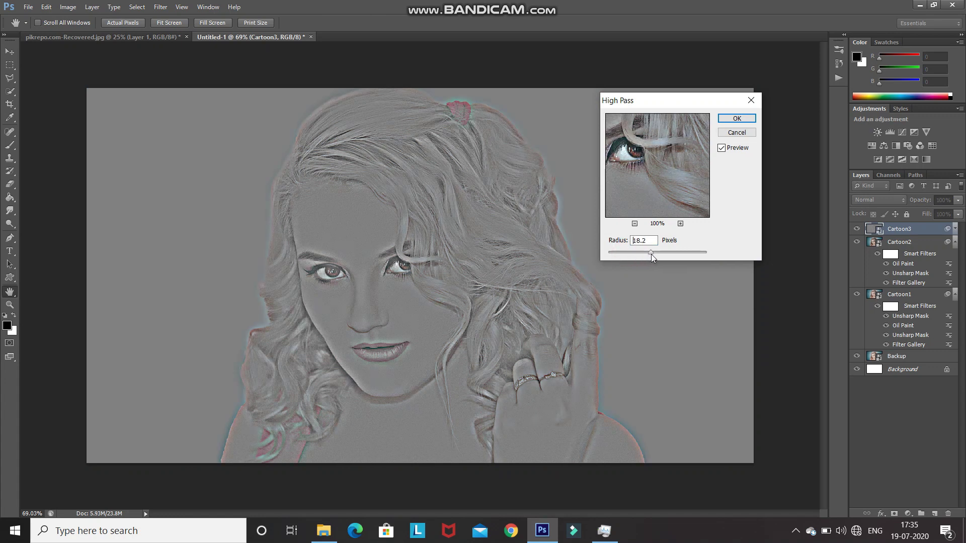
double_click(648, 240)
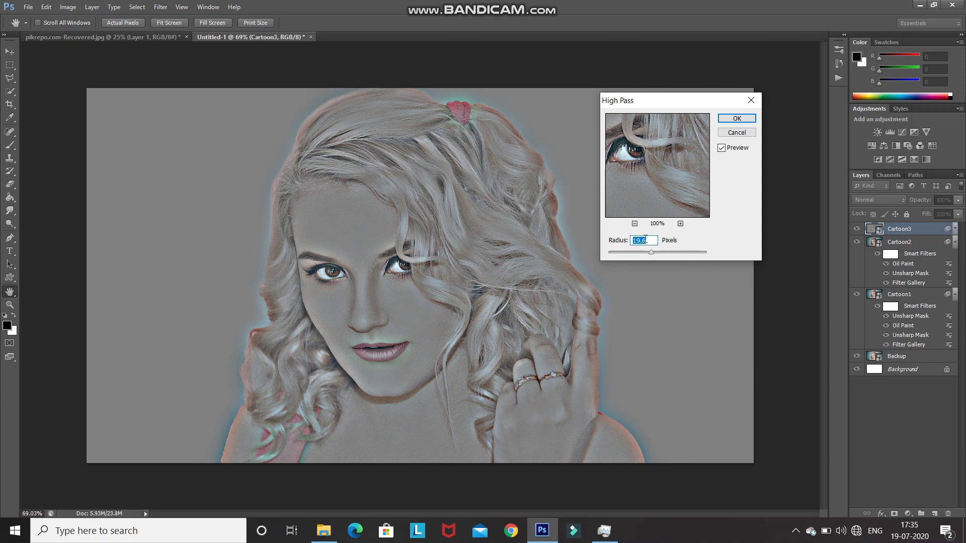
type("3.0")
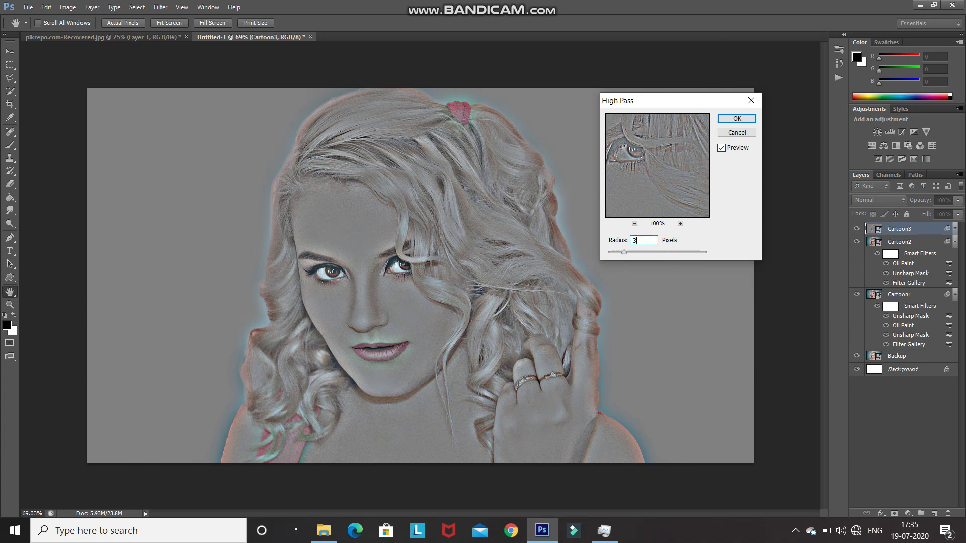
left_click(725, 121)
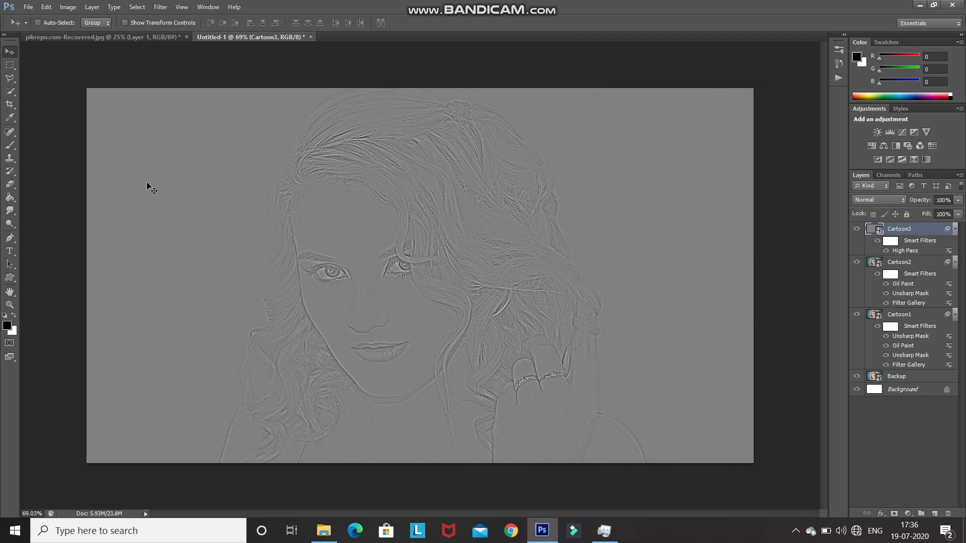
Apply Oil Paint to Cartoon3 with current settings and set its blend mode to Soft Light.
left_click(160, 7)
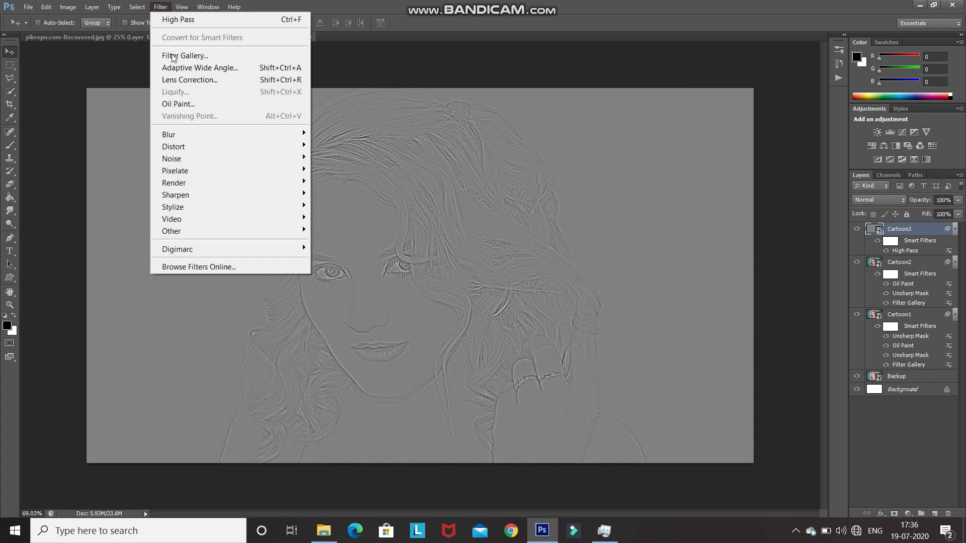
left_click(177, 105)
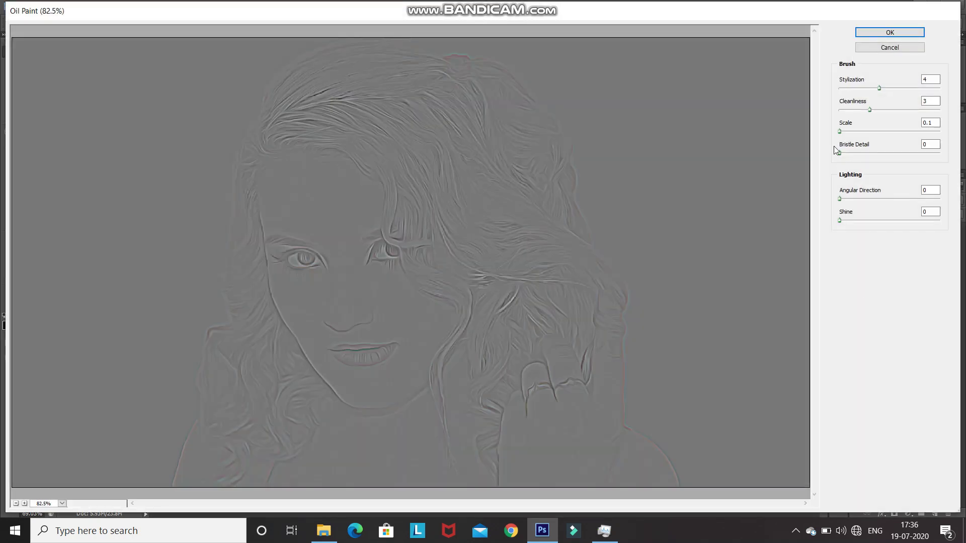
left_click(878, 33)
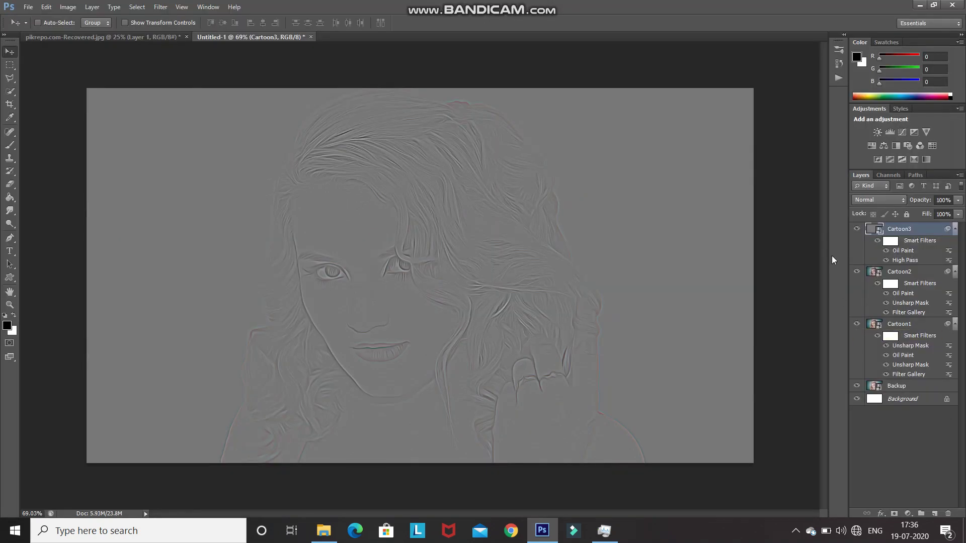
left_click(872, 198)
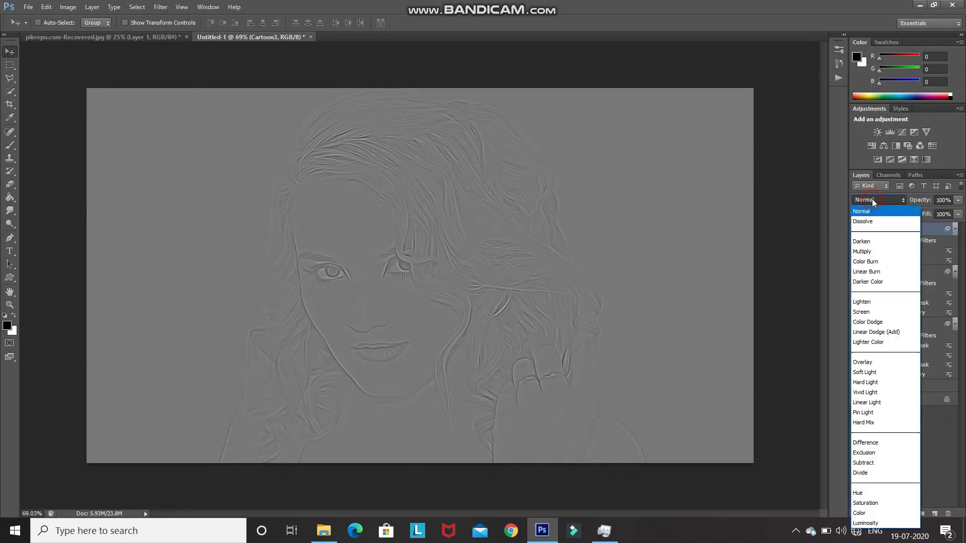
left_click(864, 373)
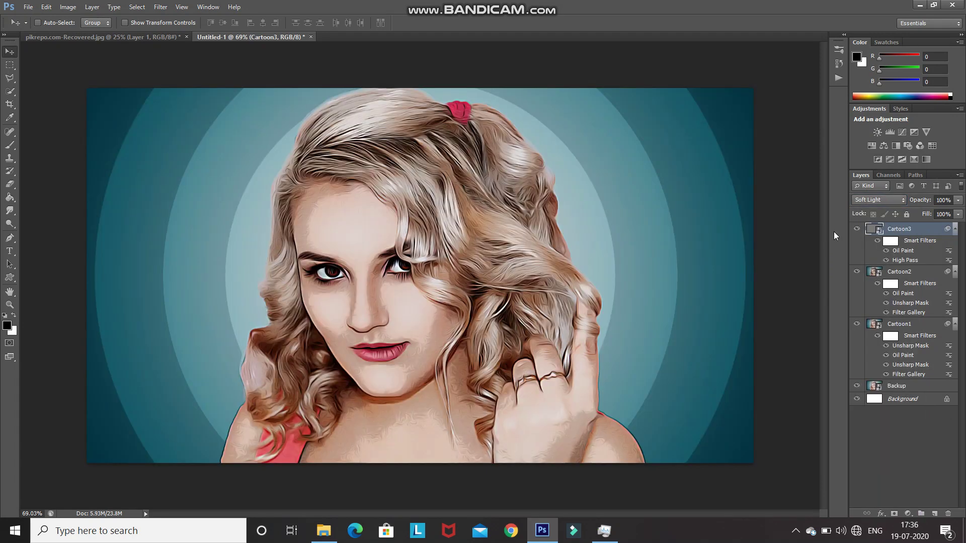
left_click(857, 230)
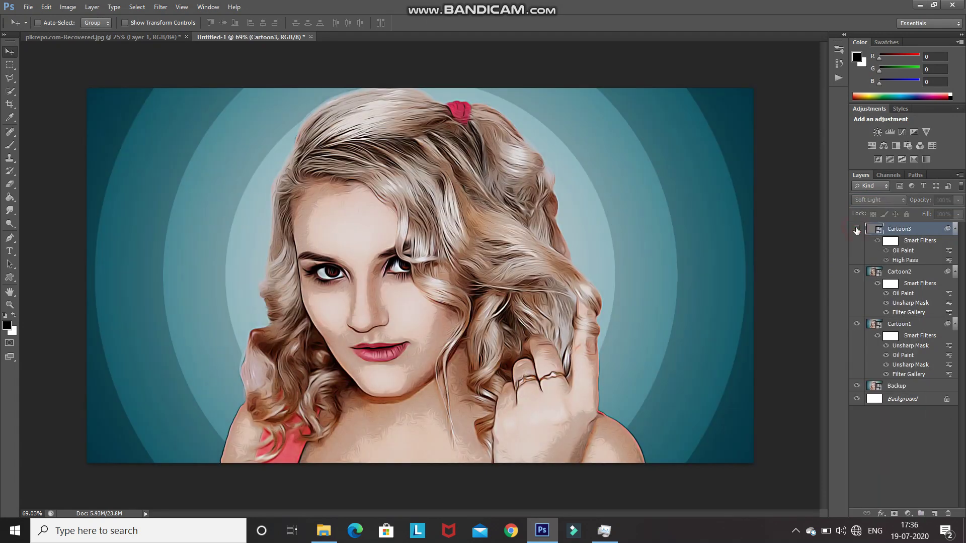
left_click(857, 230)
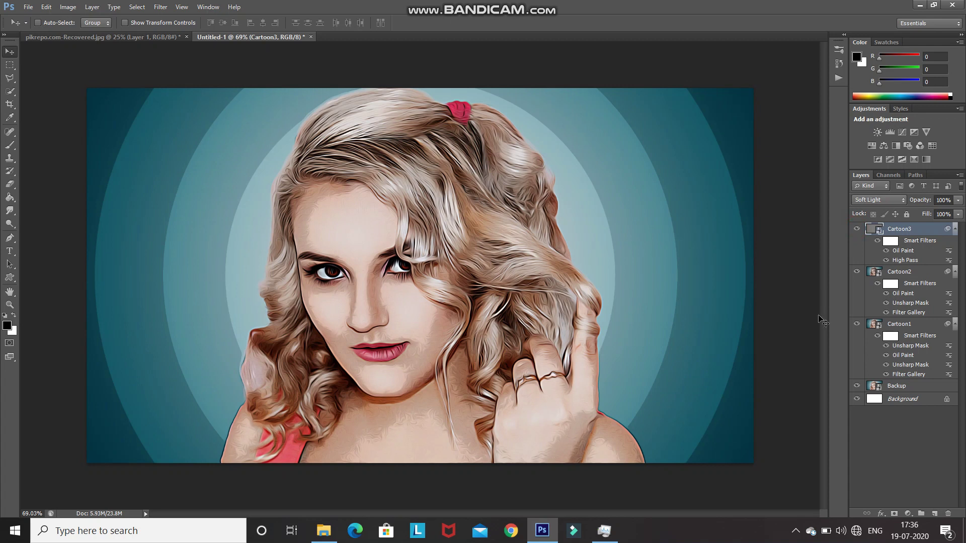
left_click(908, 514)
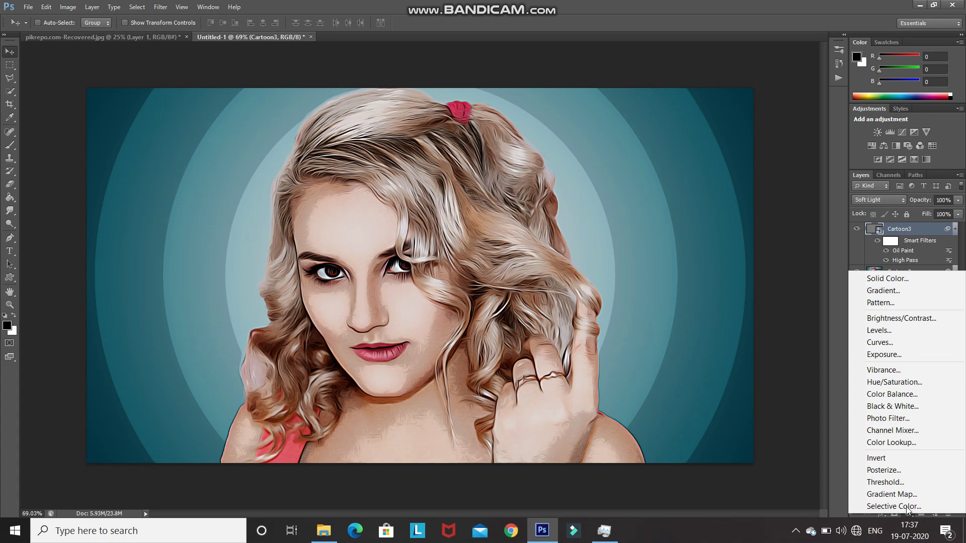
Add a Vibrance adjustment layer with vibrance 100 and saturation 25.
left_click(884, 369)
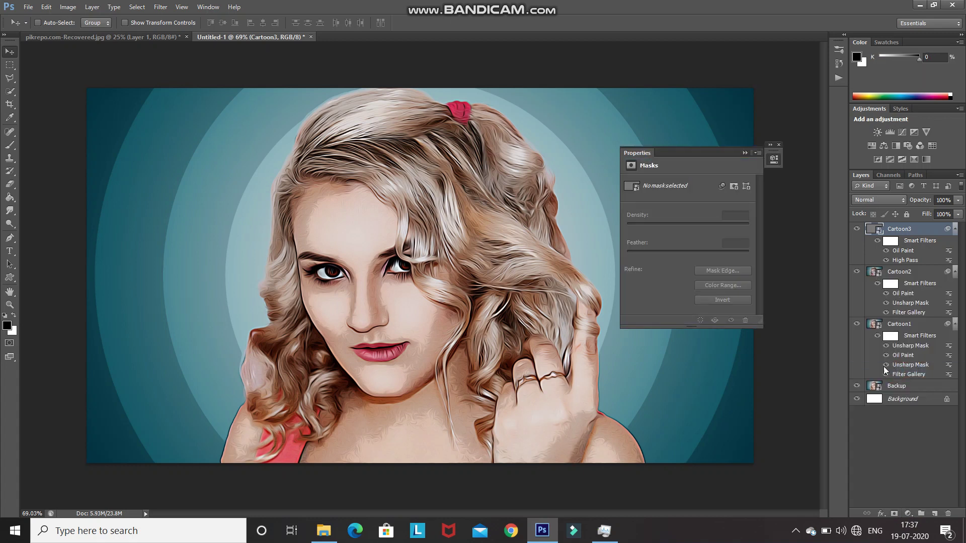
left_click(738, 183)
key("BackSpace")
type("1")
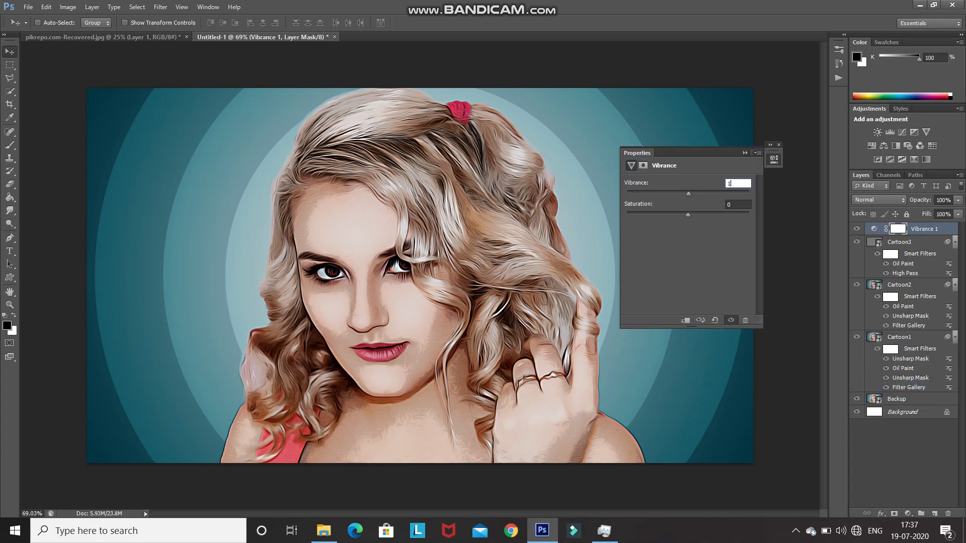
type("00")
left_click(735, 204)
key("BackSpace")
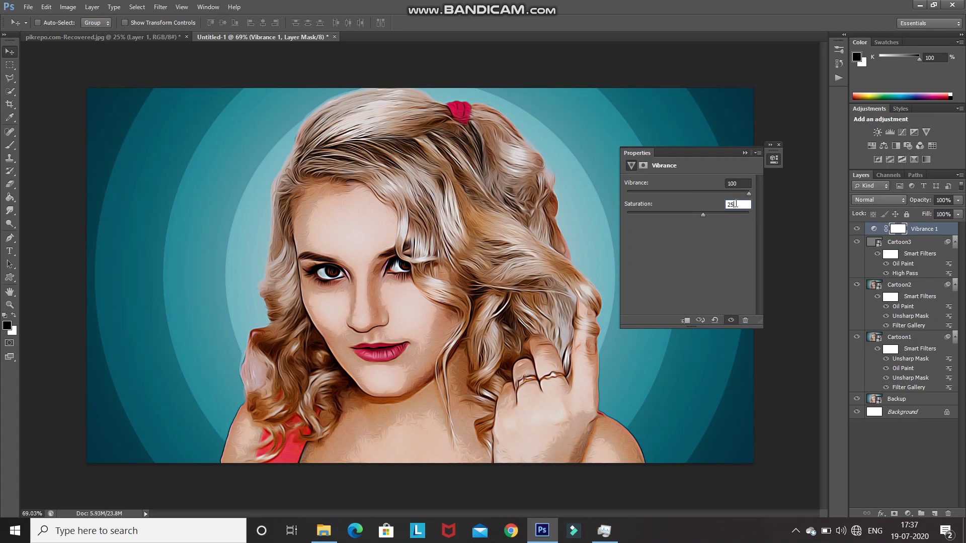
left_click(744, 153)
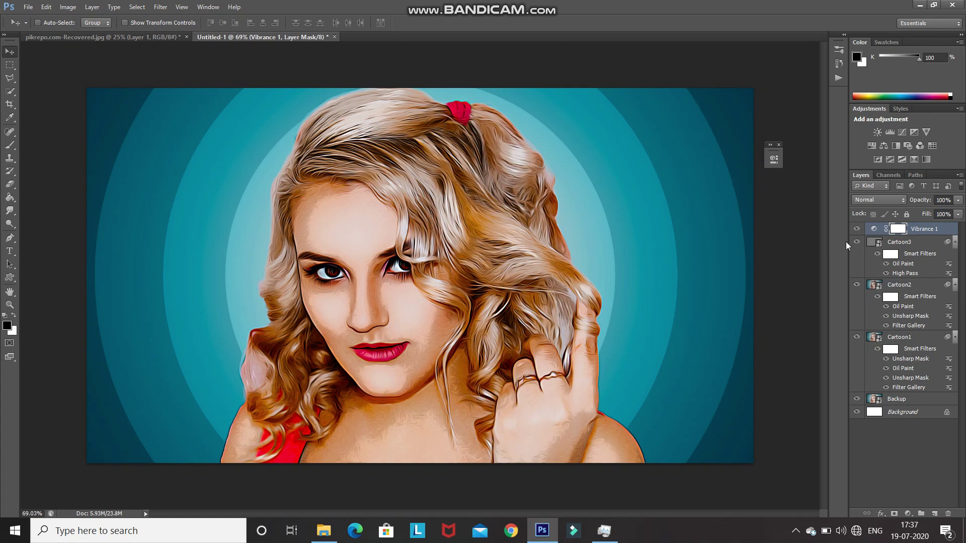
Blend the Vibrance layer in Linear Light at 10% fill and compare it on and off.
left_click(870, 201)
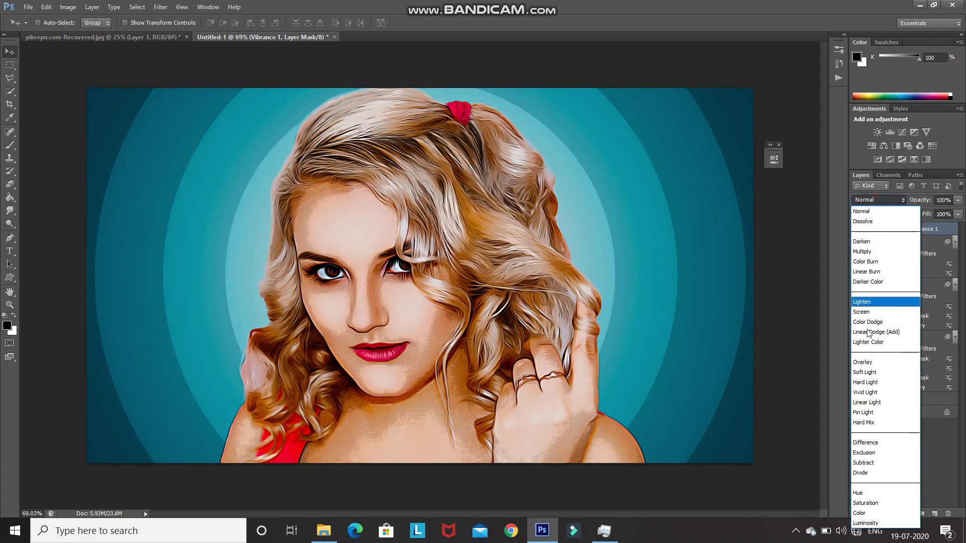
left_click(873, 402)
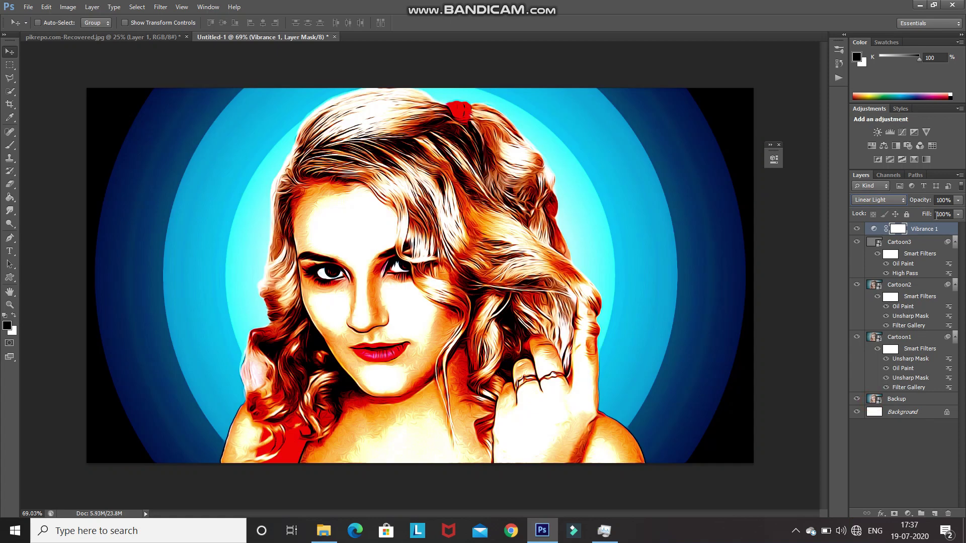
double_click(944, 214)
type("10")
key("Return")
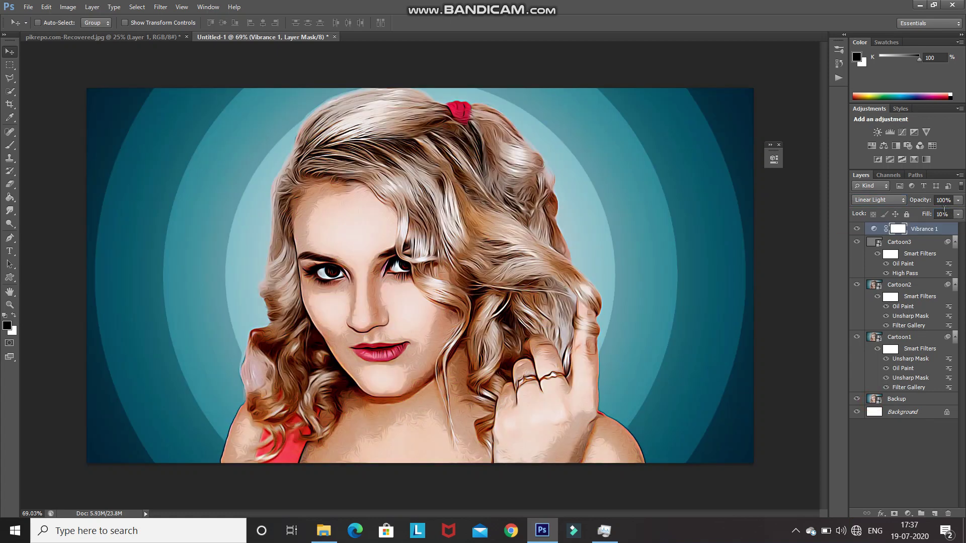
left_click(857, 230)
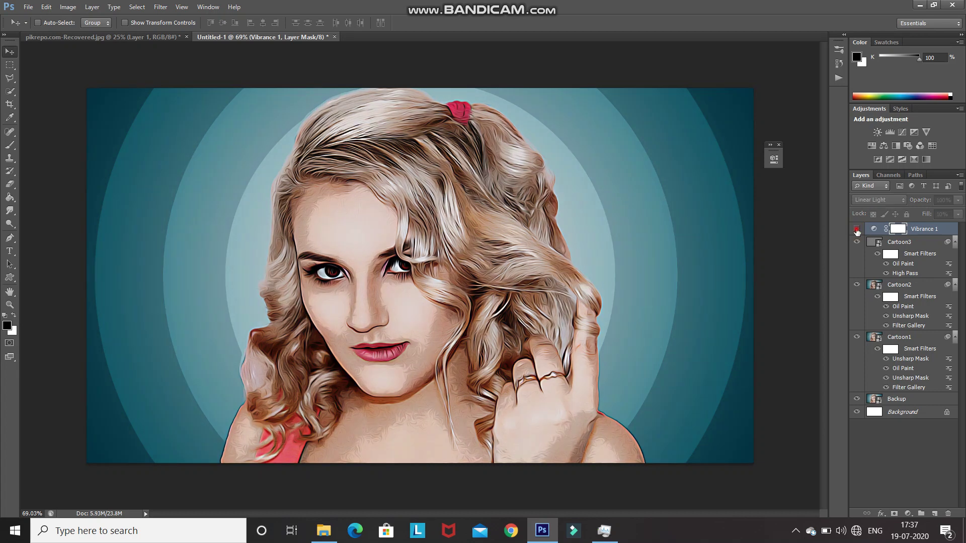
left_click(857, 229)
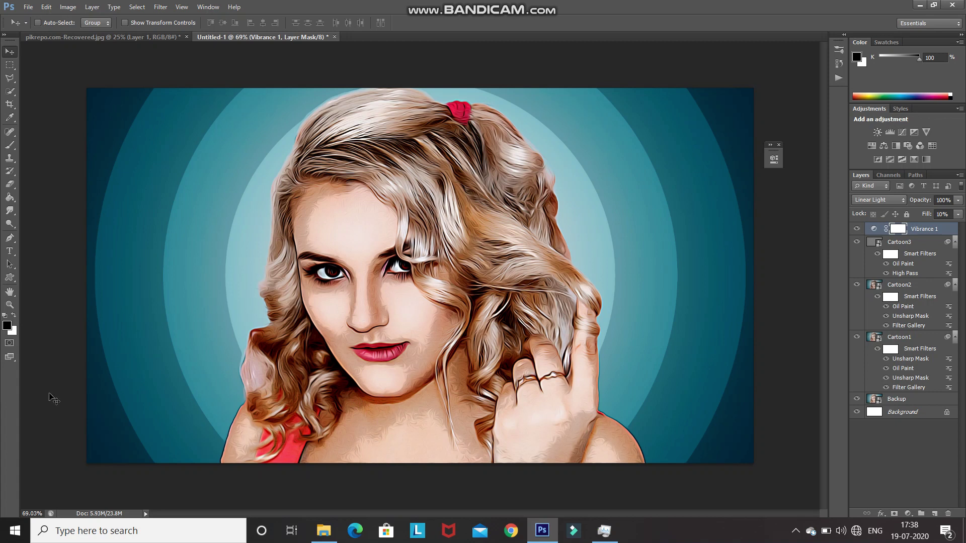
Inspect the face at 200%, zoom back out, and stamp all visible layers into Layer 1.
key("ctrl+plus")
key("ctrl+plus")
key("ctrl+plus")
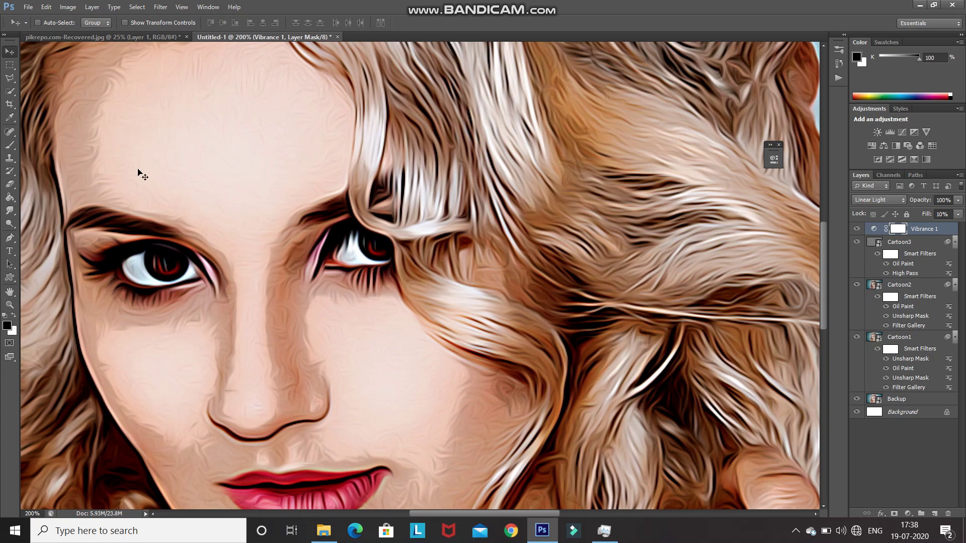
key("ctrl+minus")
key("ctrl+minus")
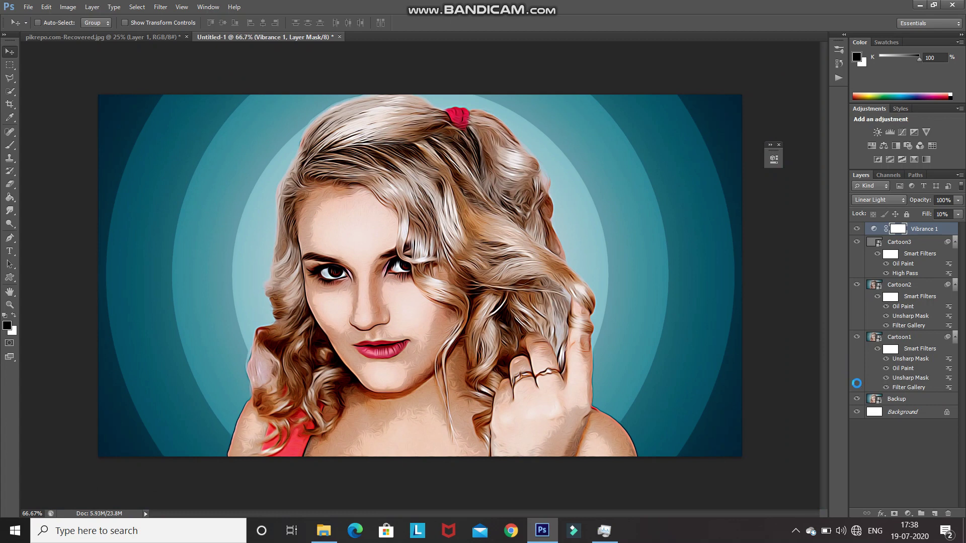
key("ctrl+shift+alt+e")
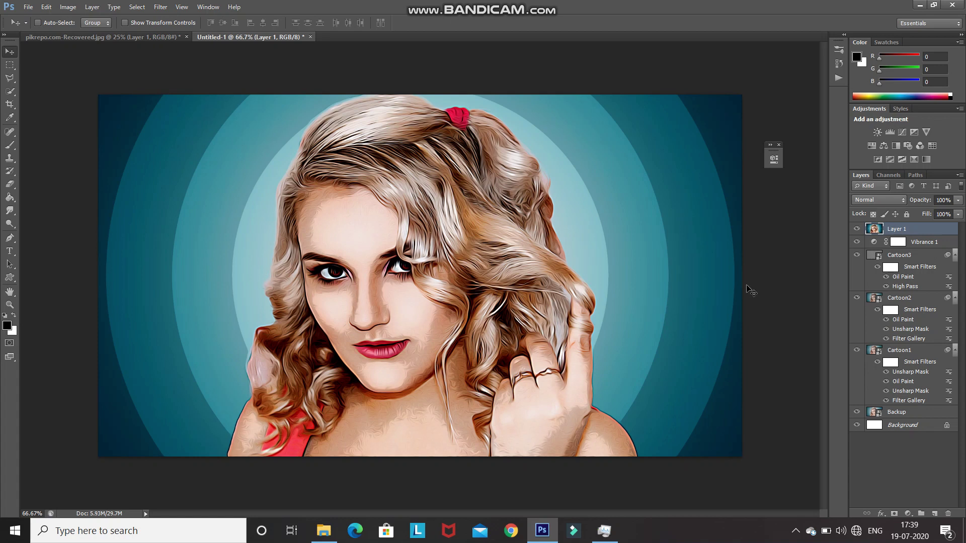
Apply a 30-pixel Surface Blur to Layer 1 and compare it on and off.
left_click(160, 7)
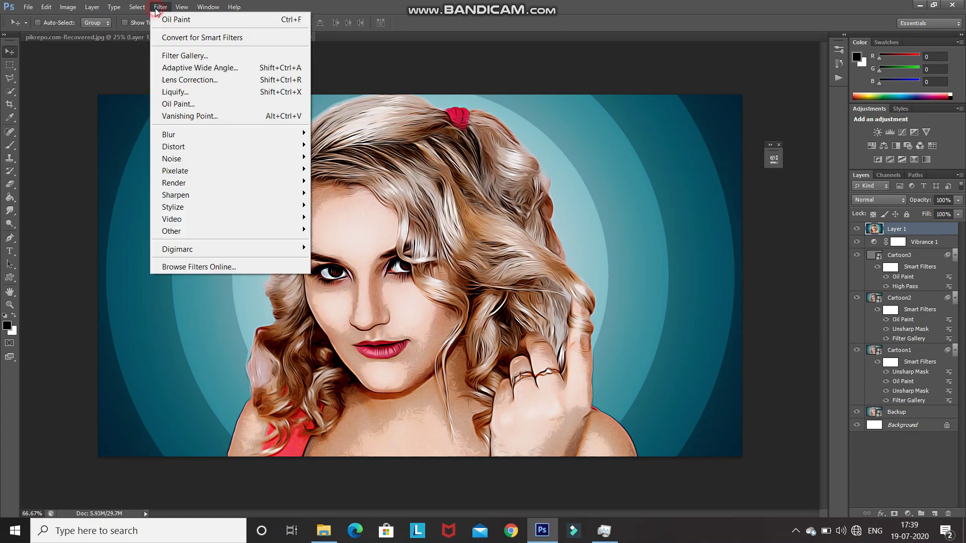
mouse_move(199, 138)
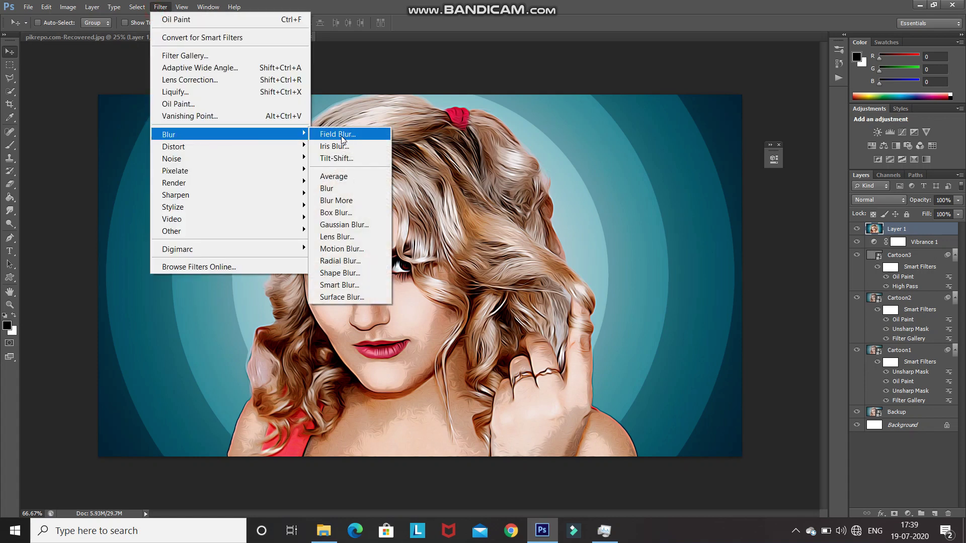
left_click(344, 298)
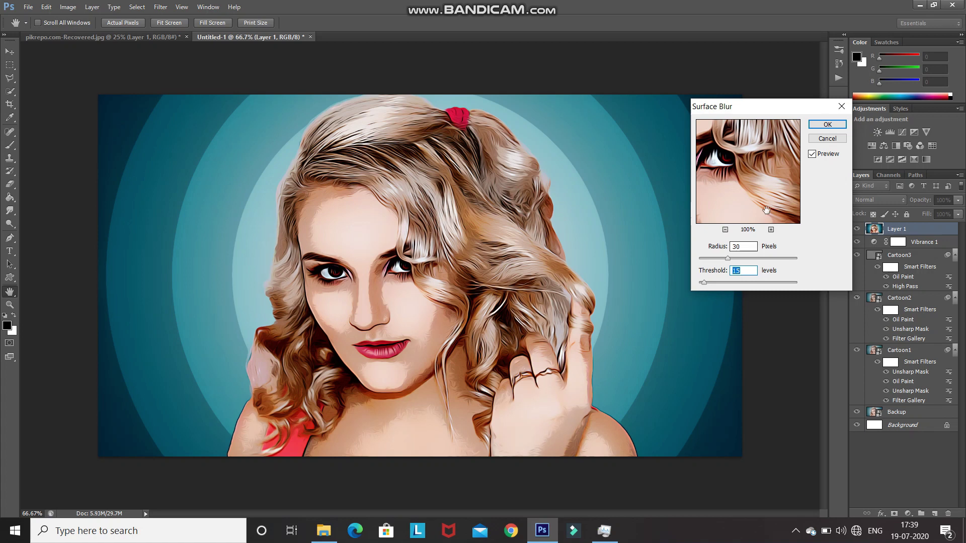
left_click(823, 128)
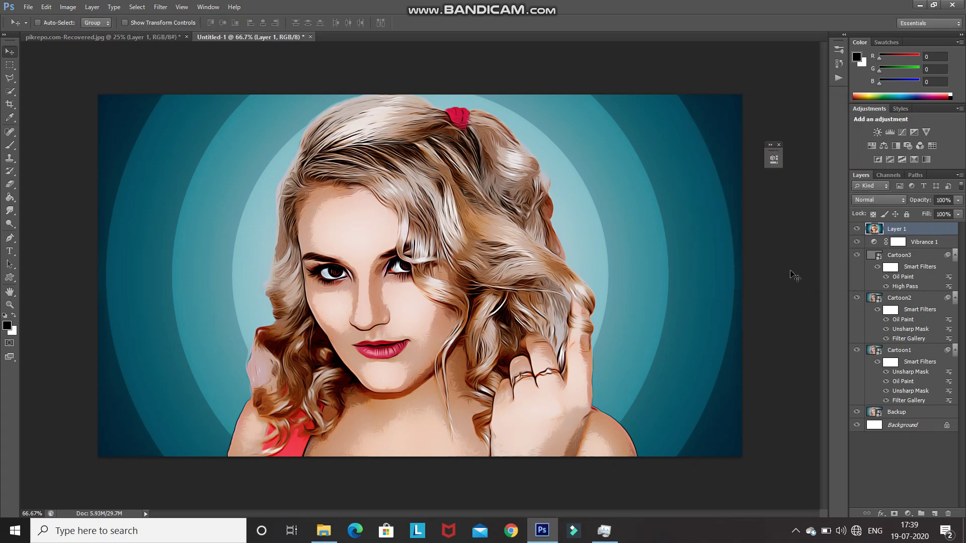
left_click(857, 230)
left_click(857, 229)
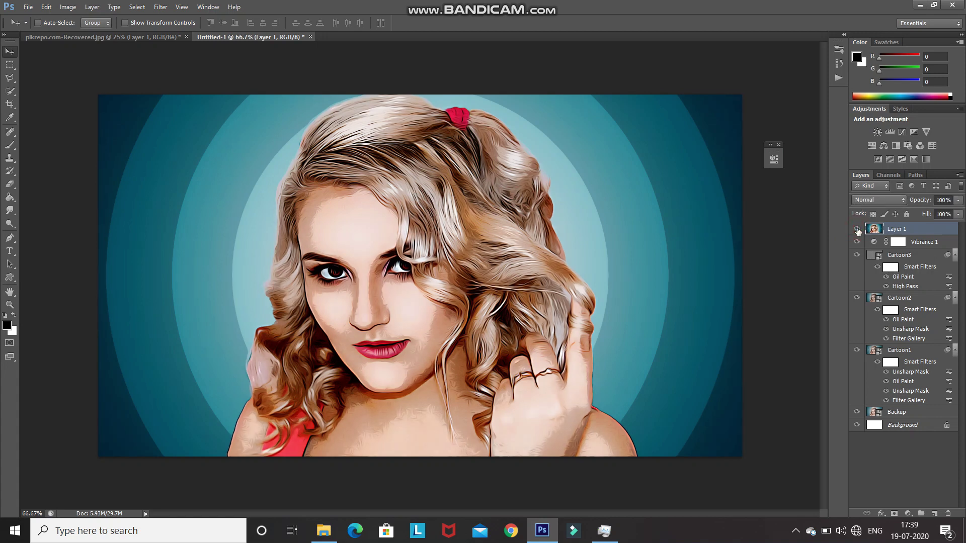